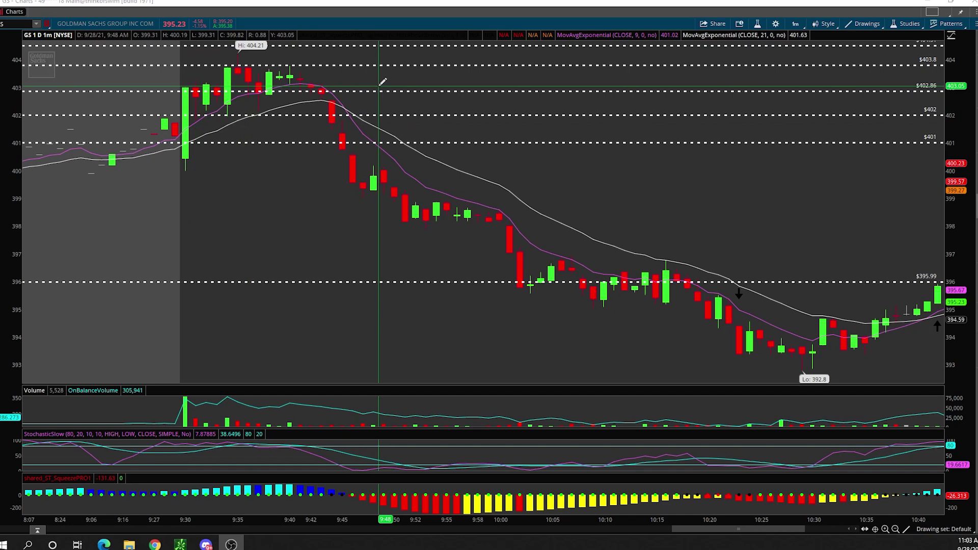
# Draw two rectangles from the 9:30 candle on the GS chart, one from about 403 down to 401.7 and one up to about 404.2.
pyautogui.moveTo(957, 74)
pyautogui.mouseDown()
pyautogui.moveTo(957, 87)
pyautogui.moveTo(957, 77)
pyautogui.mouseUp()
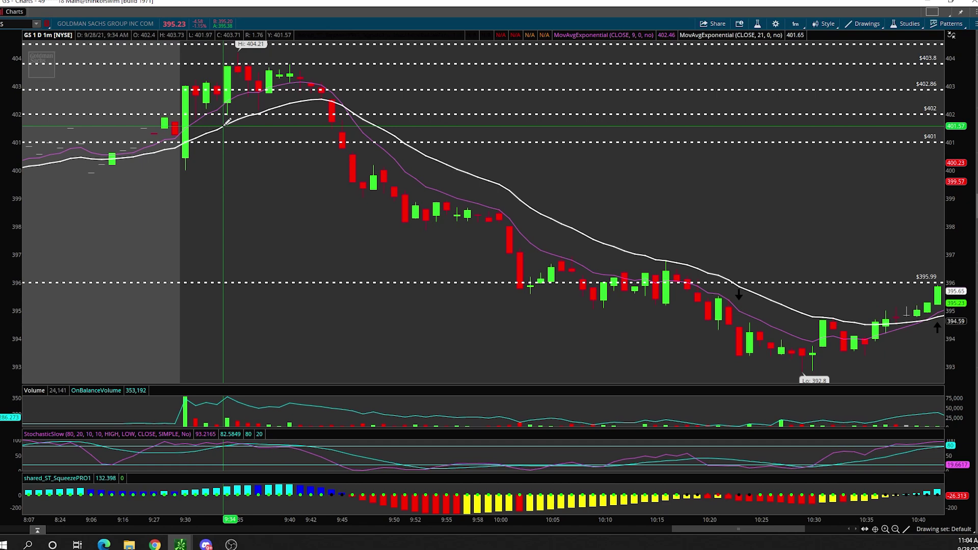
pyautogui.middleClick(206, 153)
pyautogui.click(206, 151)
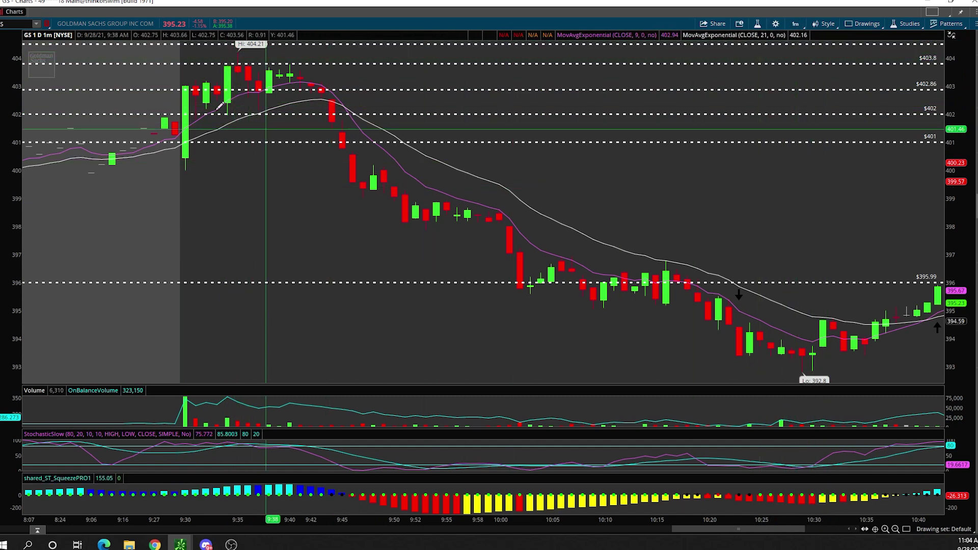
pyautogui.moveTo(180, 87)
pyautogui.mouseDown()
pyautogui.moveTo(218, 103)
pyautogui.moveTo(219, 124)
pyautogui.mouseUp()
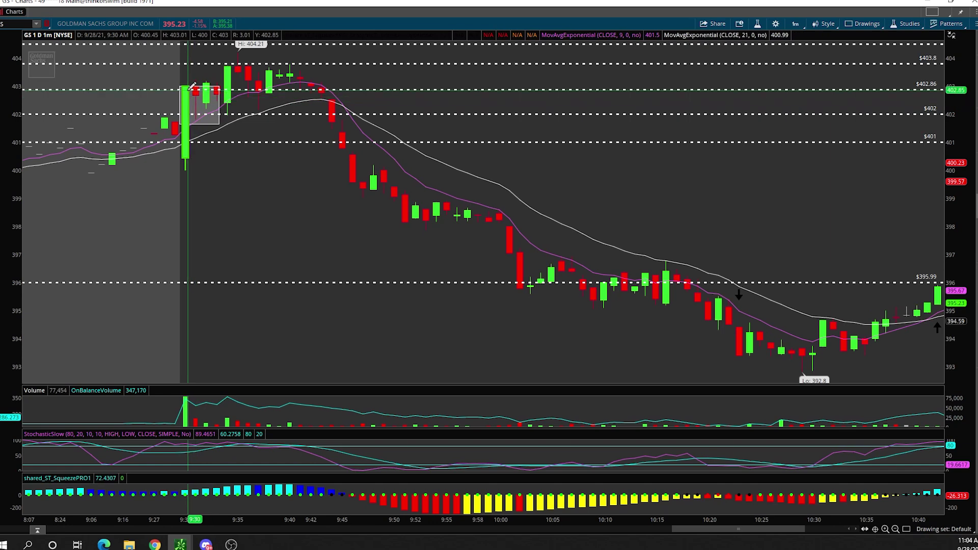
pyautogui.moveTo(186, 87)
pyautogui.mouseDown()
pyautogui.moveTo(232, 44)
pyautogui.moveTo(237, 51)
pyautogui.mouseUp()
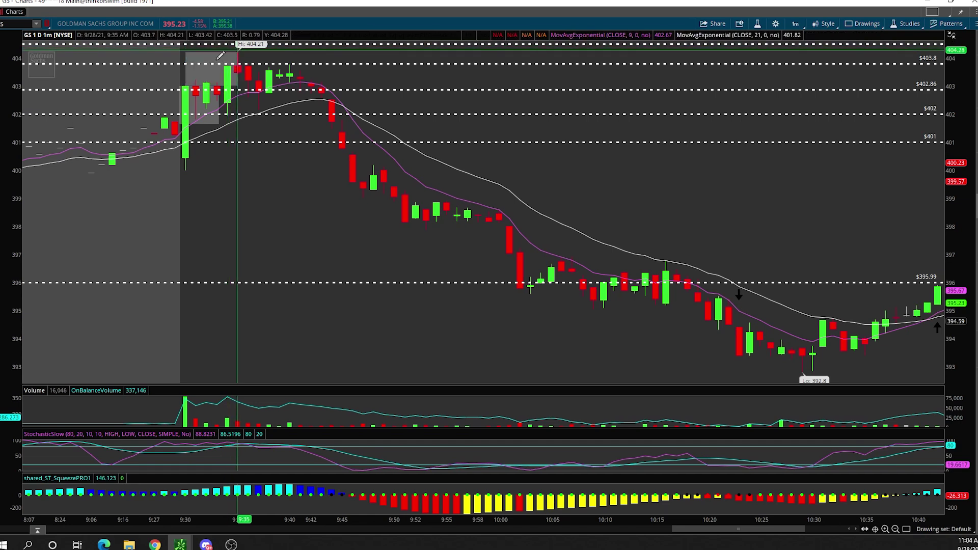
# Replace the lower rectangle with a shallow one just below the $402 level, spanning 9:31 to 9:34.
pyautogui.rightClick(198, 87)
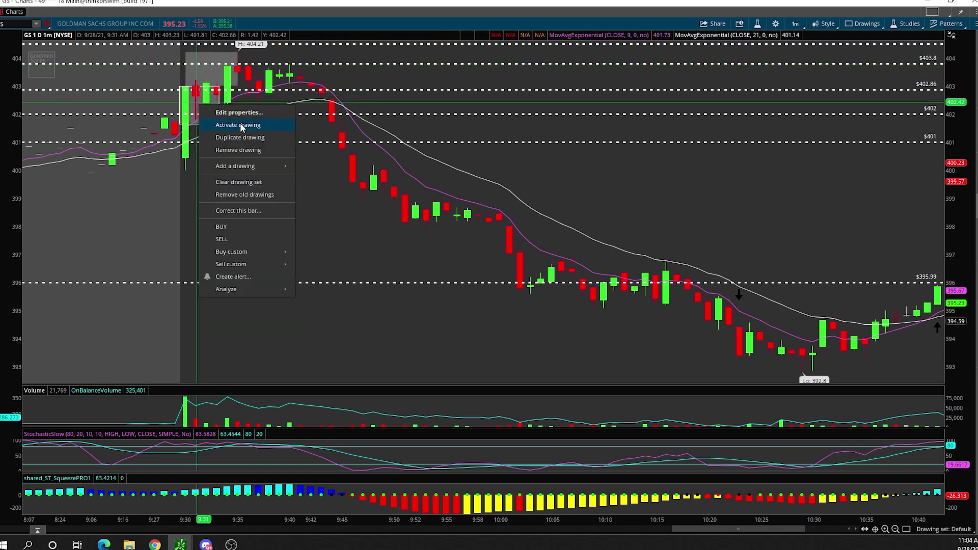
pyautogui.click(209, 64)
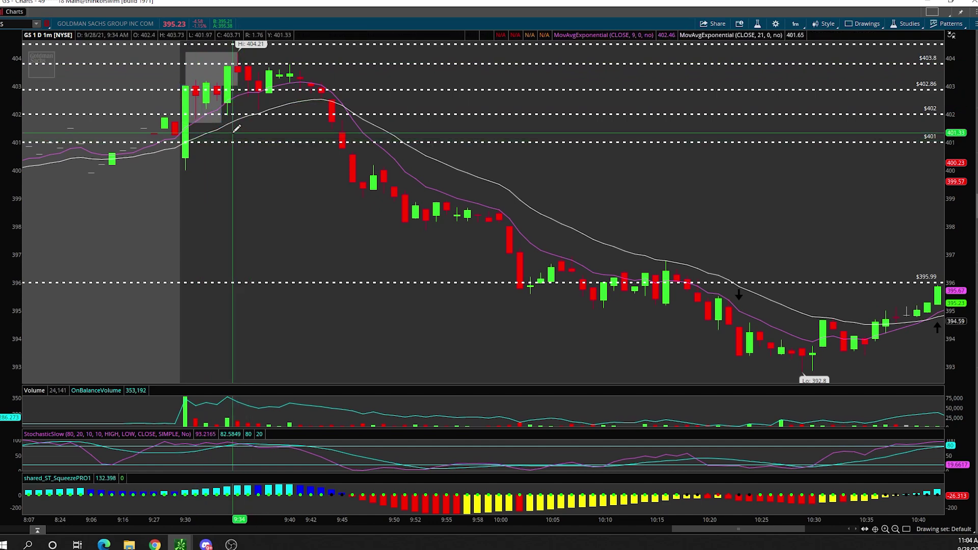
pyautogui.rightClick(205, 115)
pyautogui.click(232, 159)
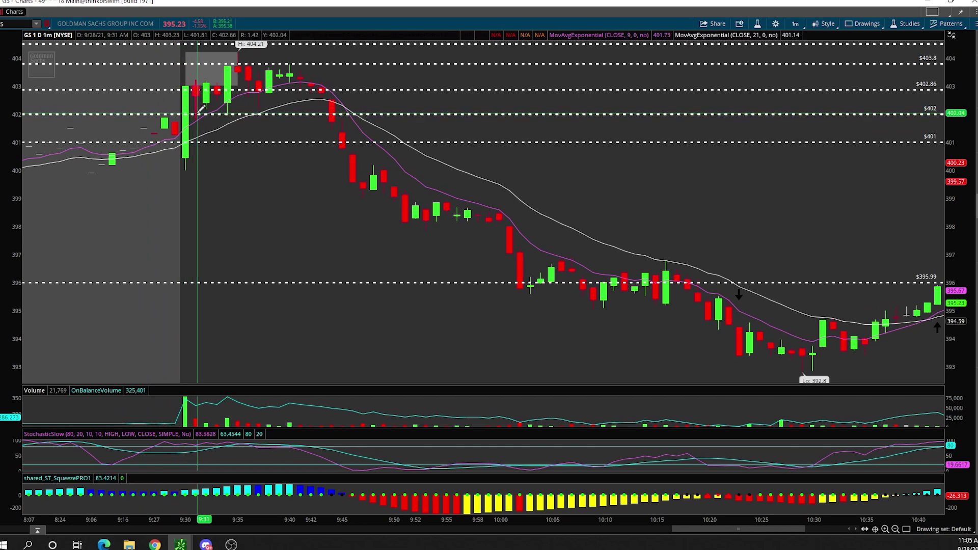
pyautogui.click(196, 119)
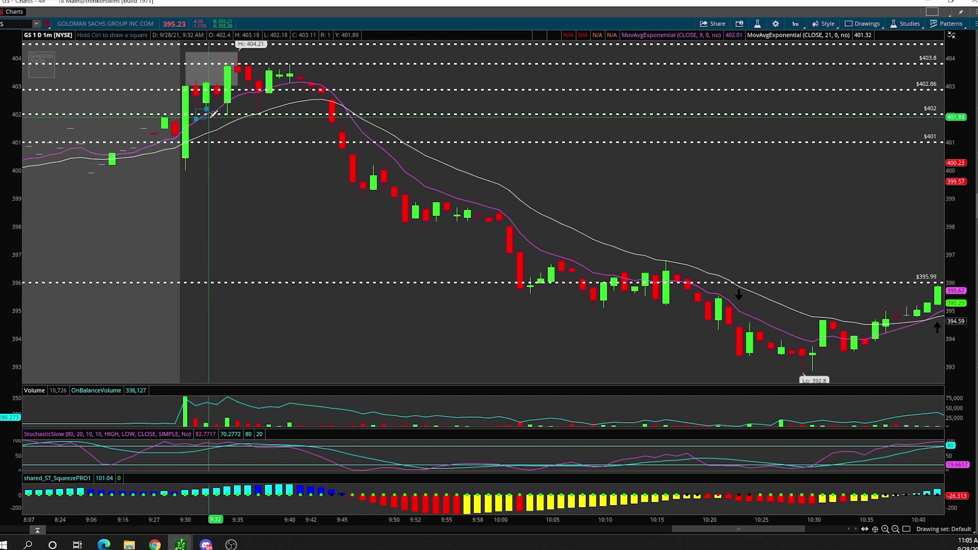
pyautogui.click(226, 113)
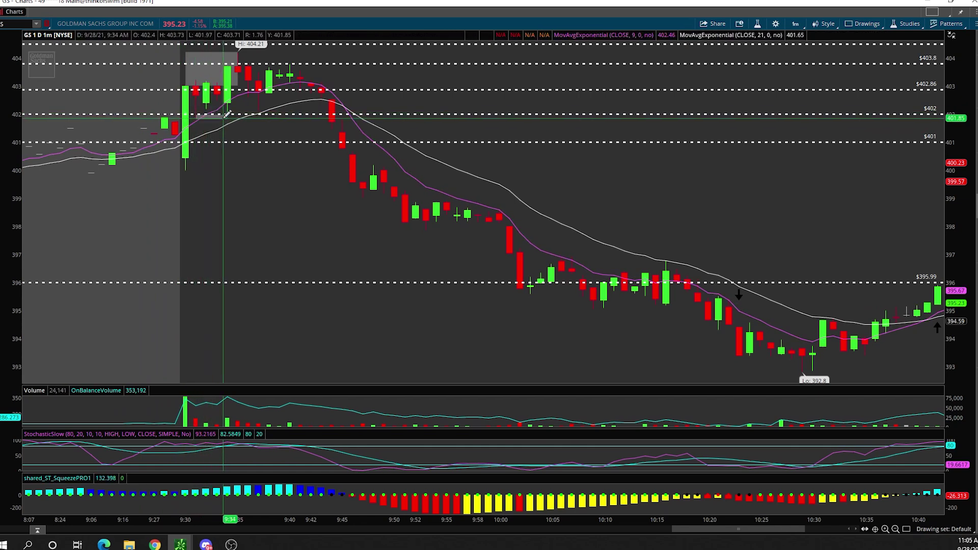
# Replace the upper rectangle with one starting at the 9:31 candle and reaching about 404.2 at 9:35.
pyautogui.rightClick(201, 71)
pyautogui.click(235, 118)
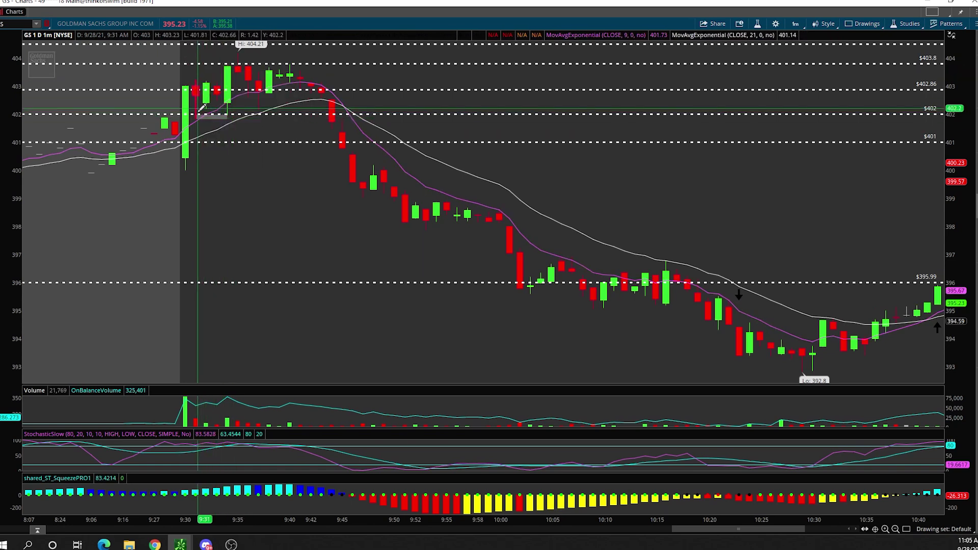
pyautogui.click(237, 52)
pyautogui.rightClick(193, 117)
pyautogui.press('Escape')
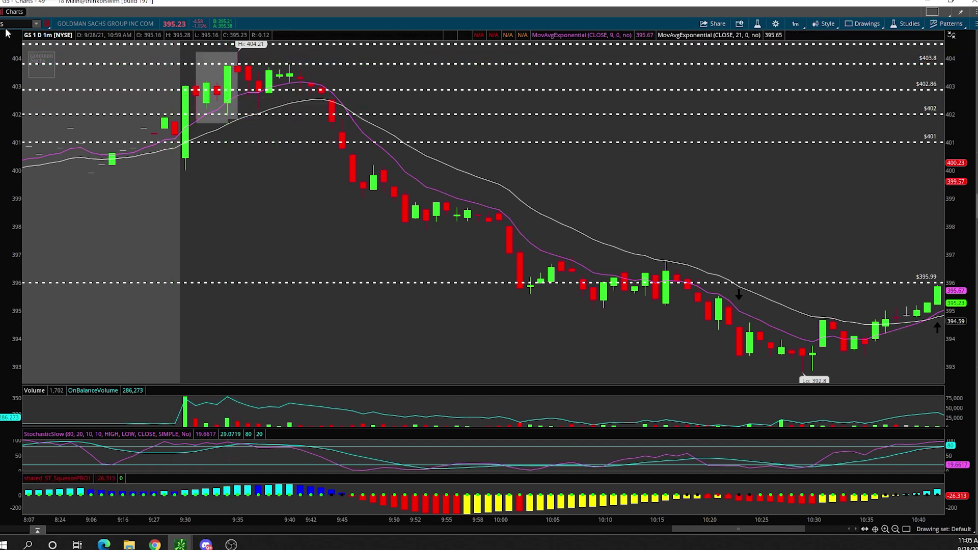
# Load the FB chart to view its price action around the market open.
pyautogui.write('FB')
pyautogui.press('Return')
pyautogui.scroll(5, 912, 218)
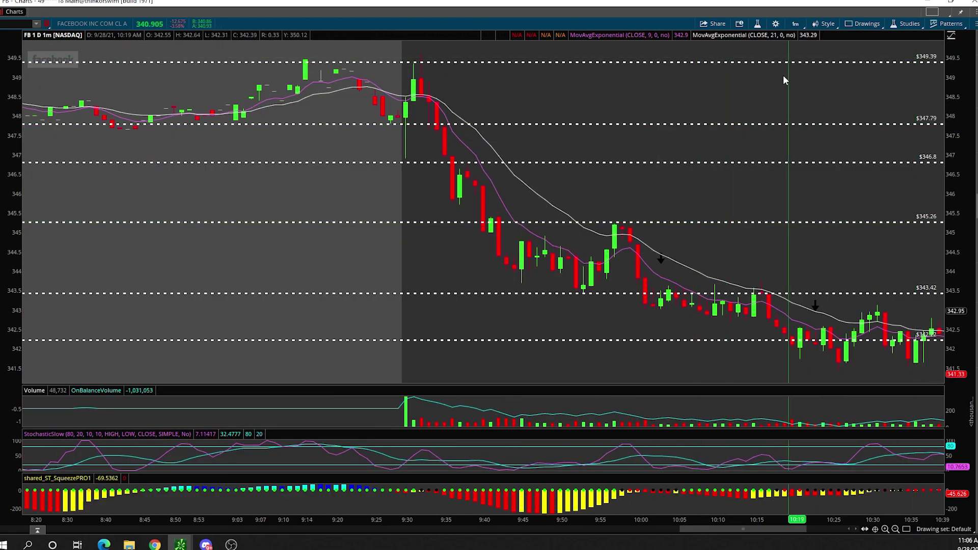
# Load the TSLA chart and bring up Friday's regular trading session.
pyautogui.write('TSLA')
pyautogui.press('Return')
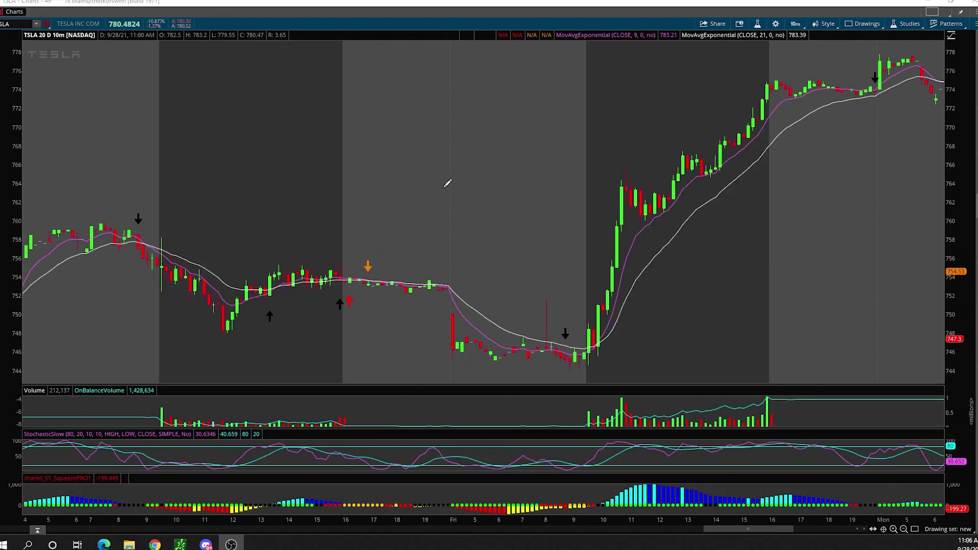
pyautogui.moveTo(360, 261); pyautogui.dragTo(810, 270)
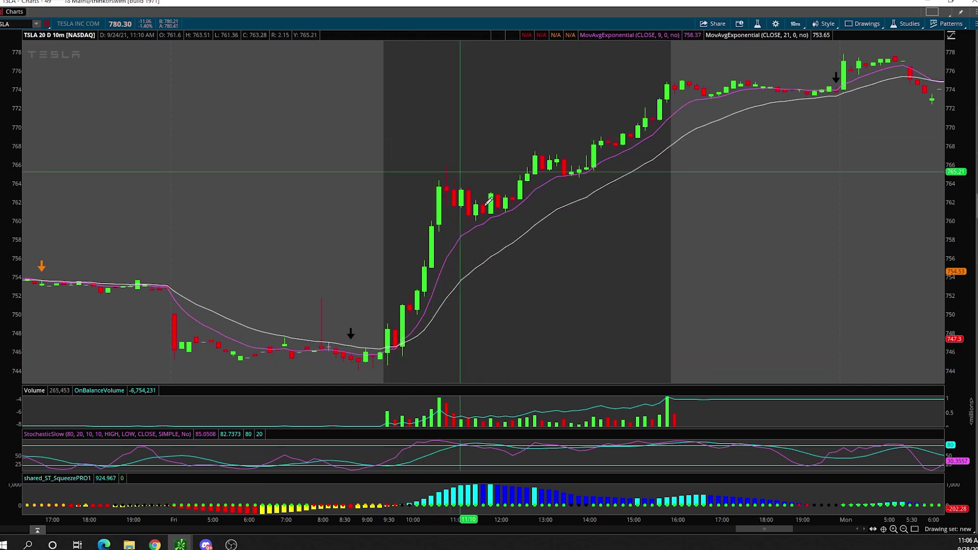
# Draw two converging trendlines around Friday's late-morning consolidation, the upper from about 766 to 762.4, the lower from about 759 to 761.
pyautogui.rightClick(499, 181)
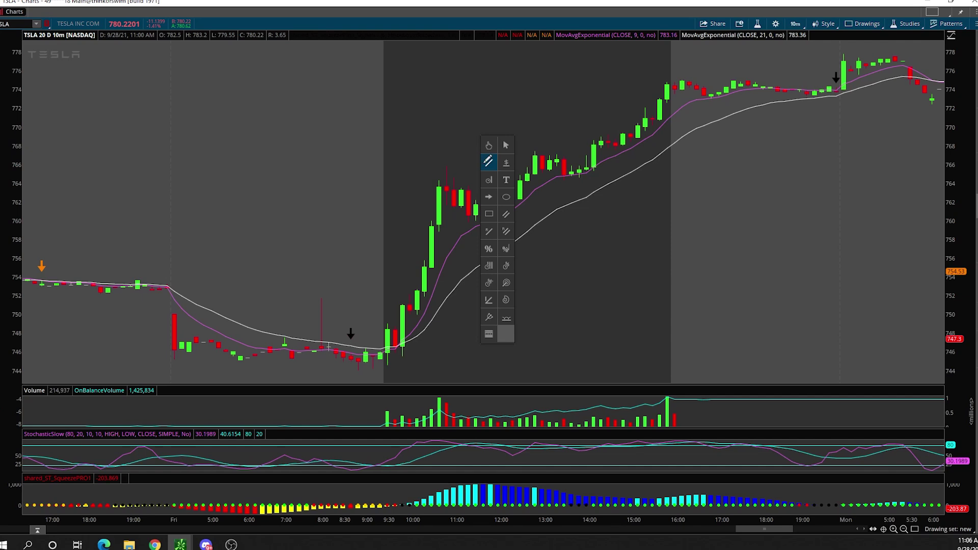
pyautogui.click(490, 160)
pyautogui.click(449, 166)
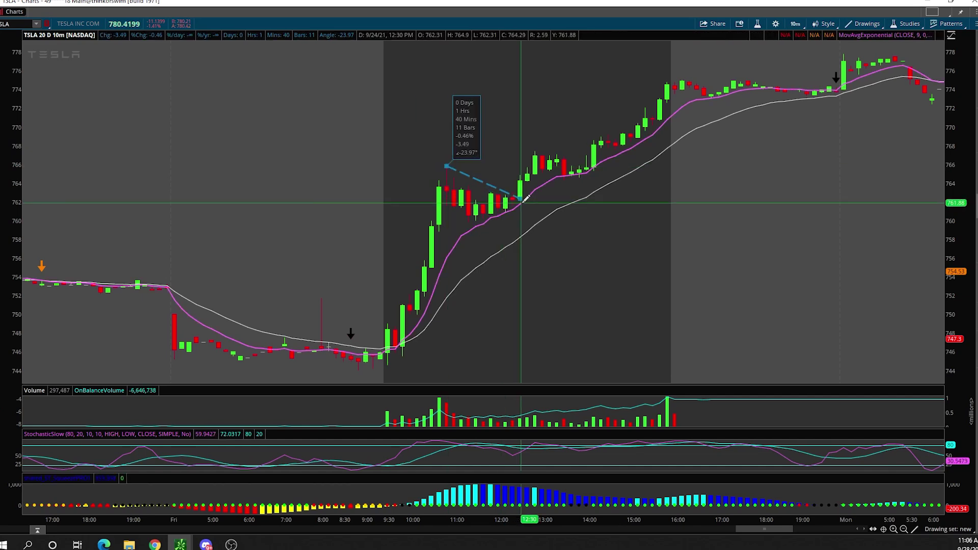
pyautogui.click(521, 199)
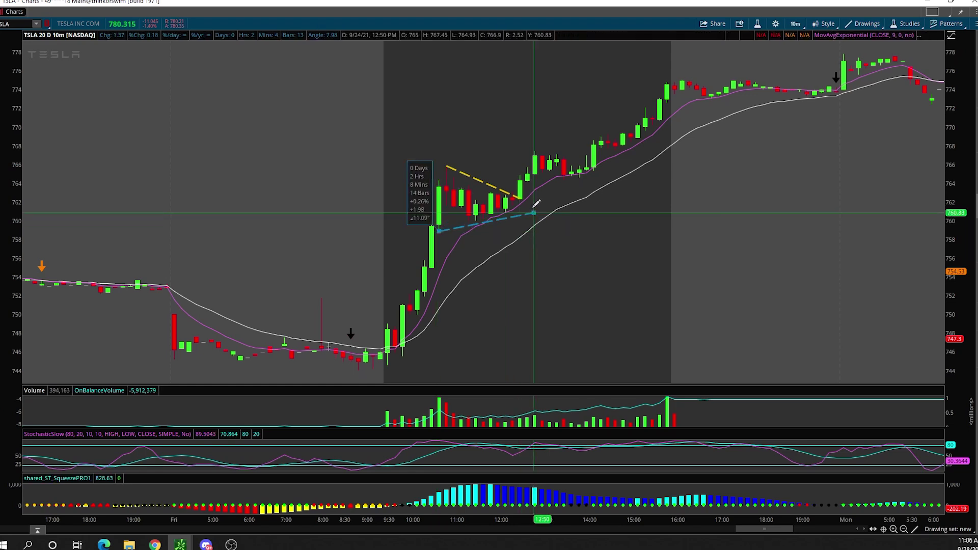
pyautogui.click(531, 209)
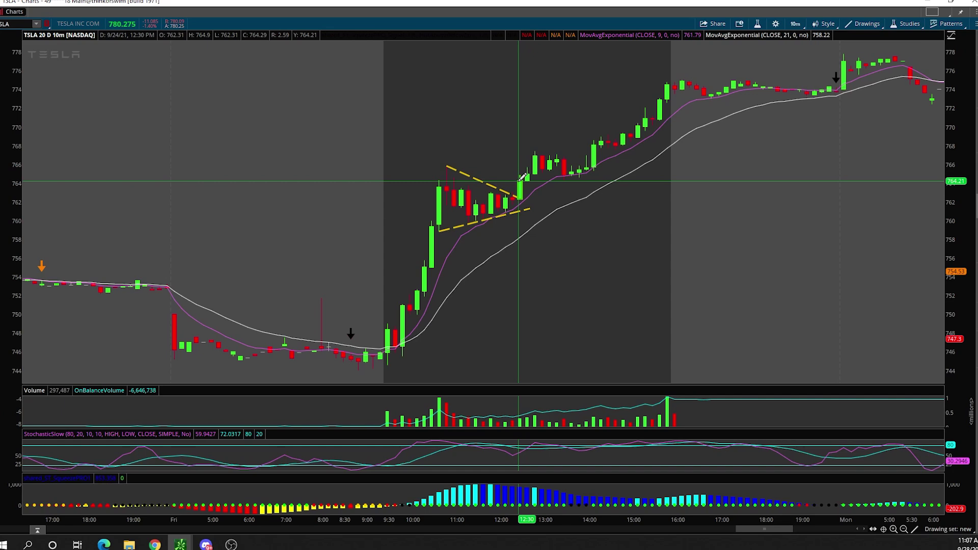
# Draw a rectangle from about 764 to 761.7 at the 12:30 breakout candle and try a larger one up to about 775.
pyautogui.middleClick(527, 192)
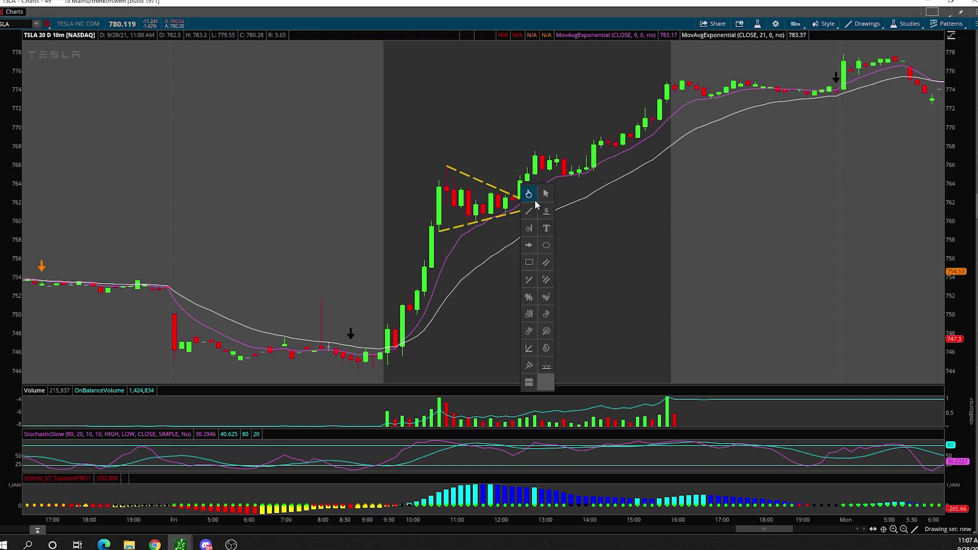
pyautogui.click(530, 256)
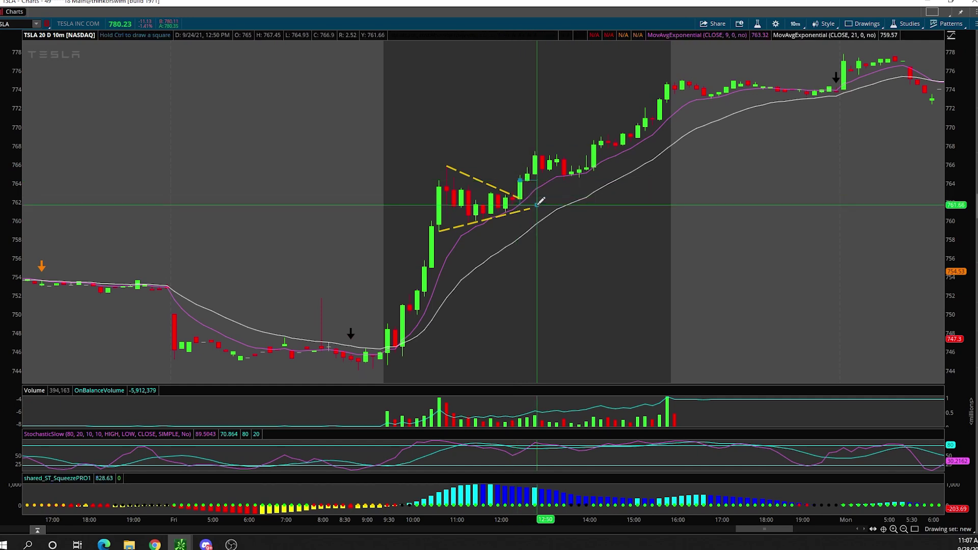
pyautogui.click(540, 202)
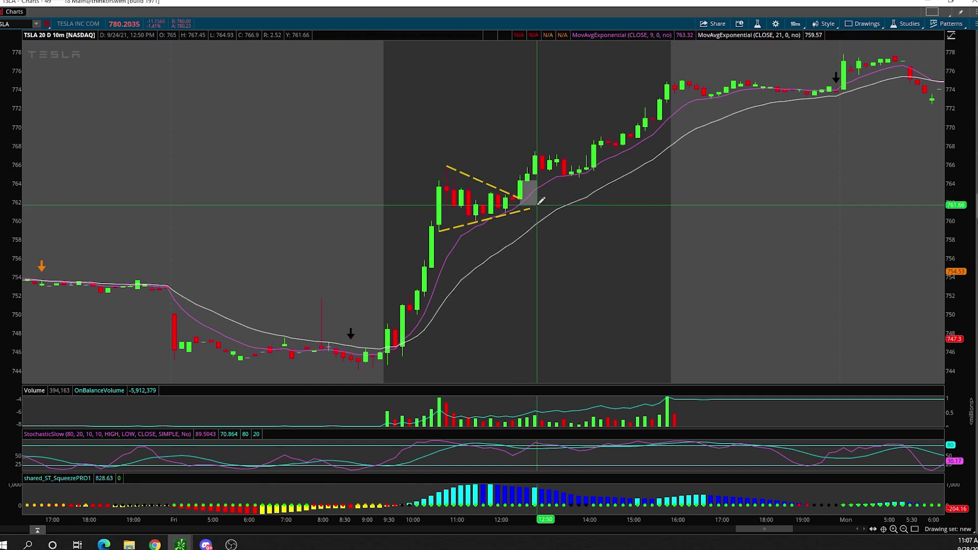
pyautogui.click(519, 181)
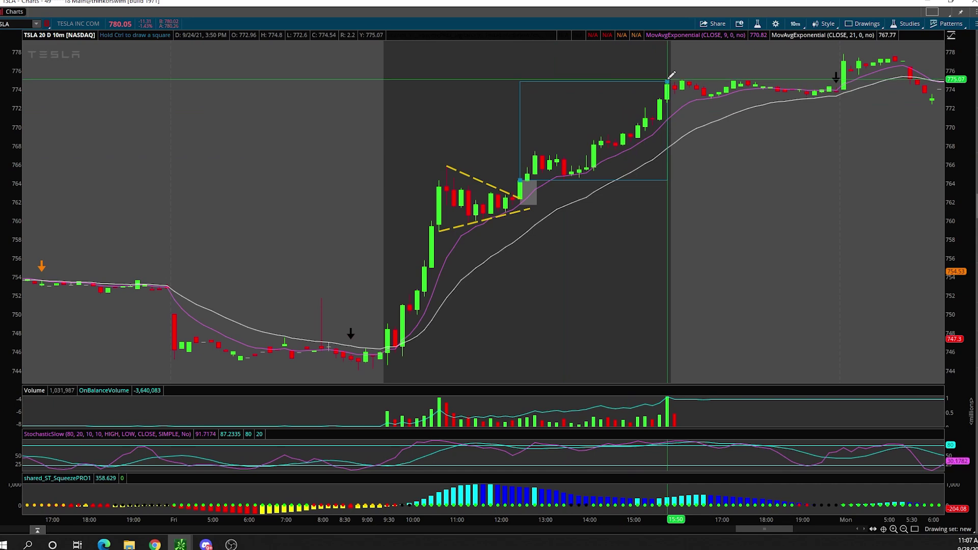
pyautogui.rightClick(671, 82)
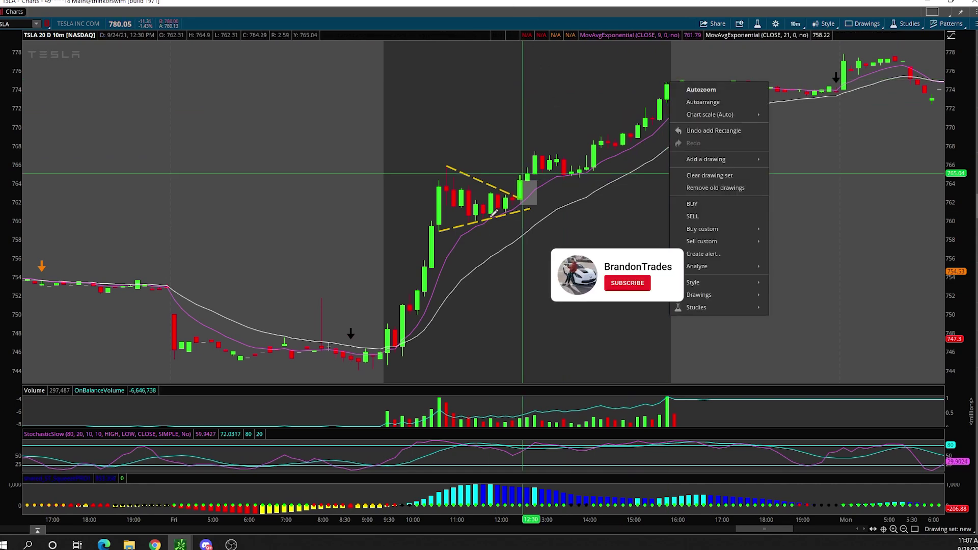
# Clear all drawings from the drawing set "new".
pyautogui.rightClick(510, 228)
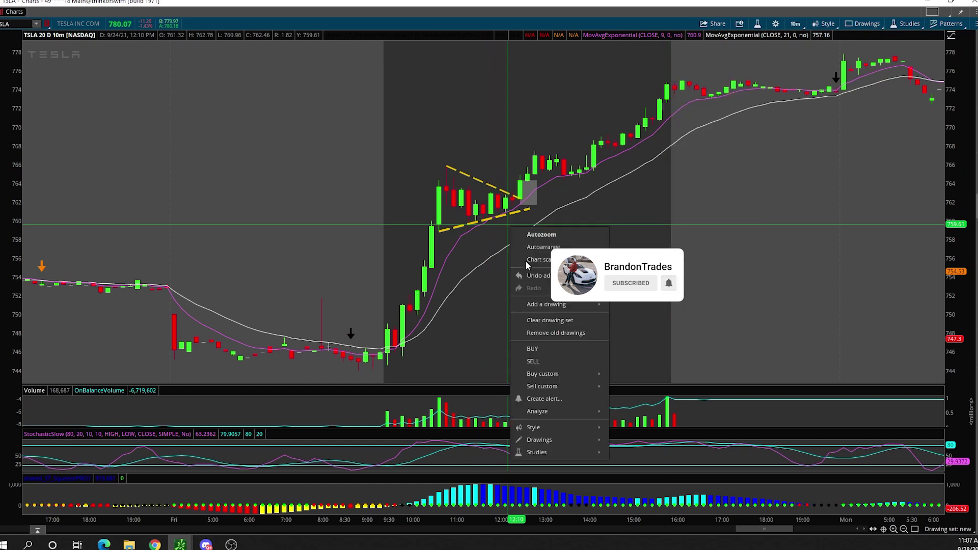
pyautogui.click(540, 319)
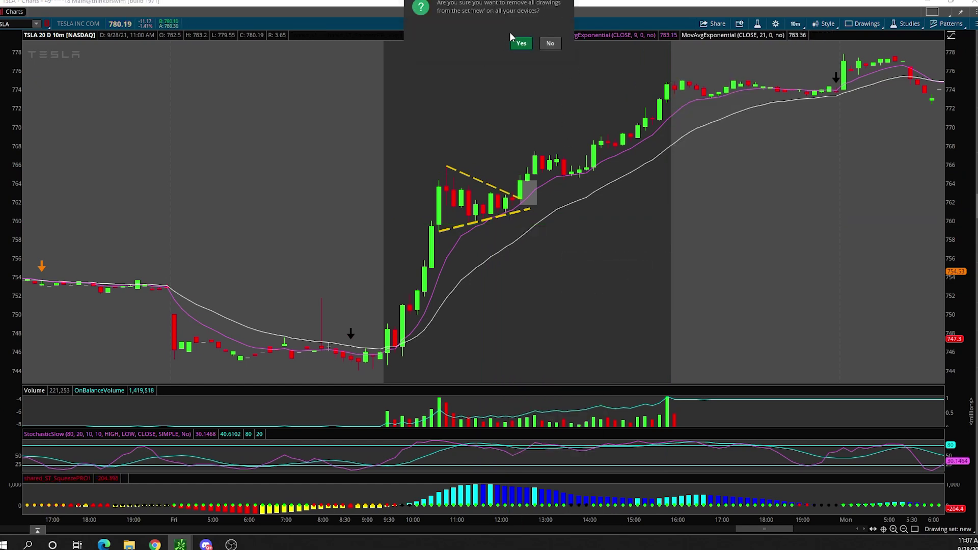
pyautogui.press('Return')
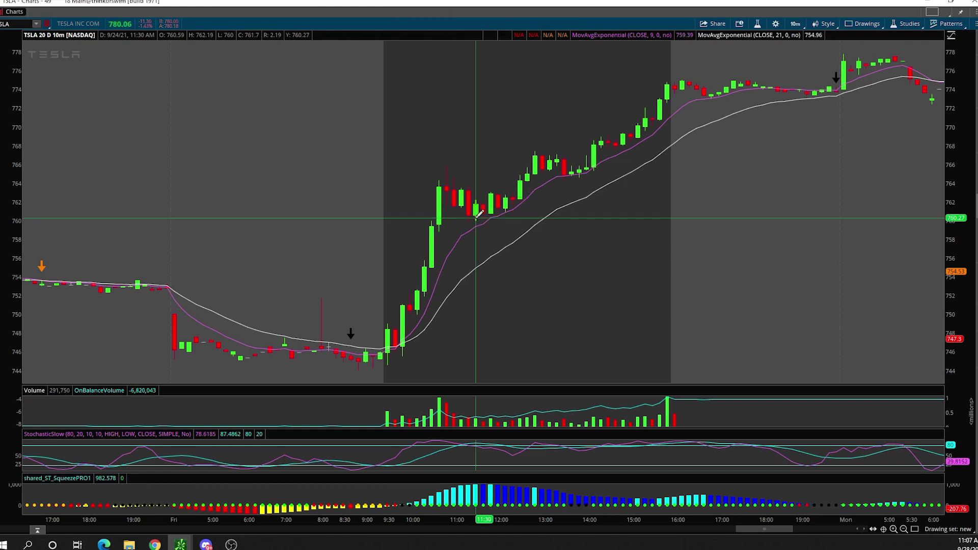
# Draw a small rectangle from about 761 to 760.3 below the 12:10 candle and a large one above it up to about 775.
pyautogui.click(505, 212)
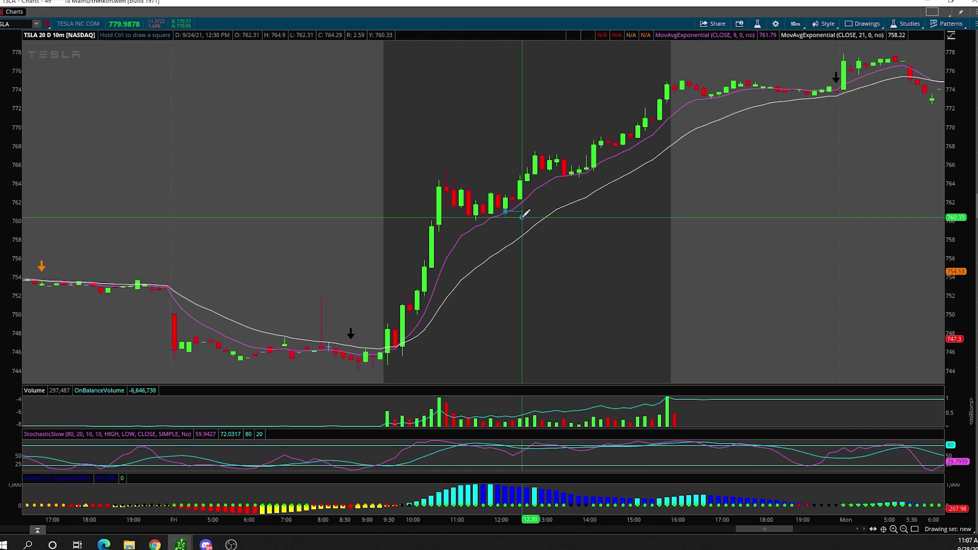
pyautogui.click(525, 215)
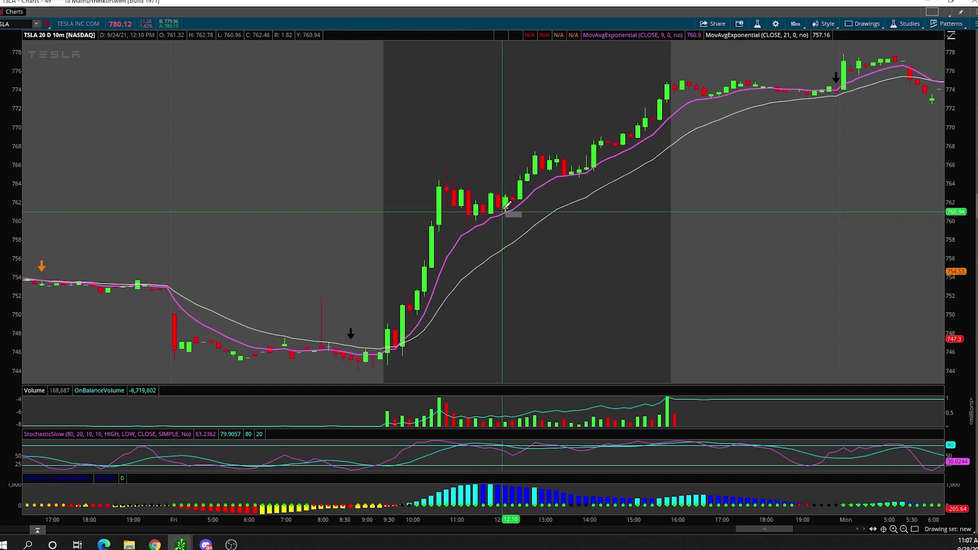
pyautogui.click(505, 209)
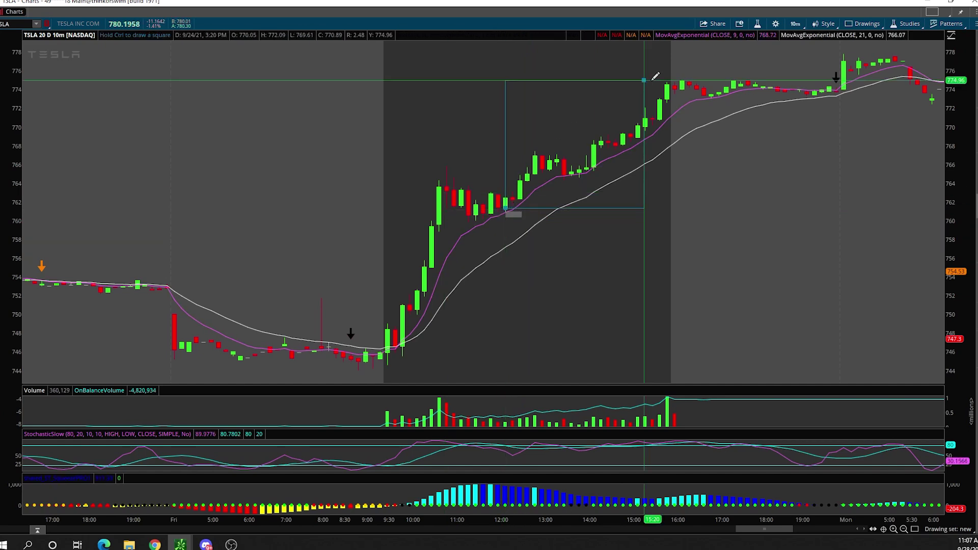
pyautogui.click(653, 80)
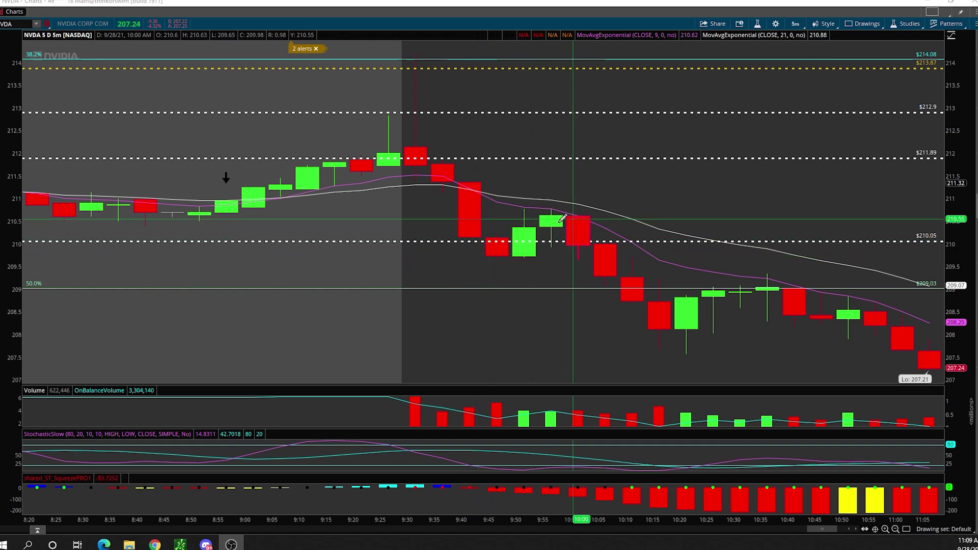
# Draw a rectangle from about 209.7 to 211 around the 9:45 to 9:55 candles and try a larger one down to about 207.6.
pyautogui.middleClick(516, 245)
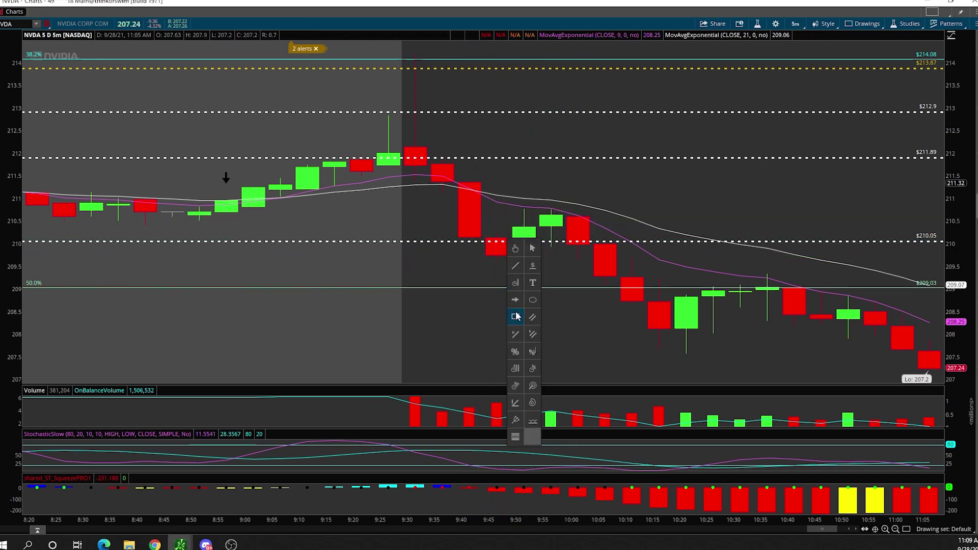
pyautogui.click(515, 316)
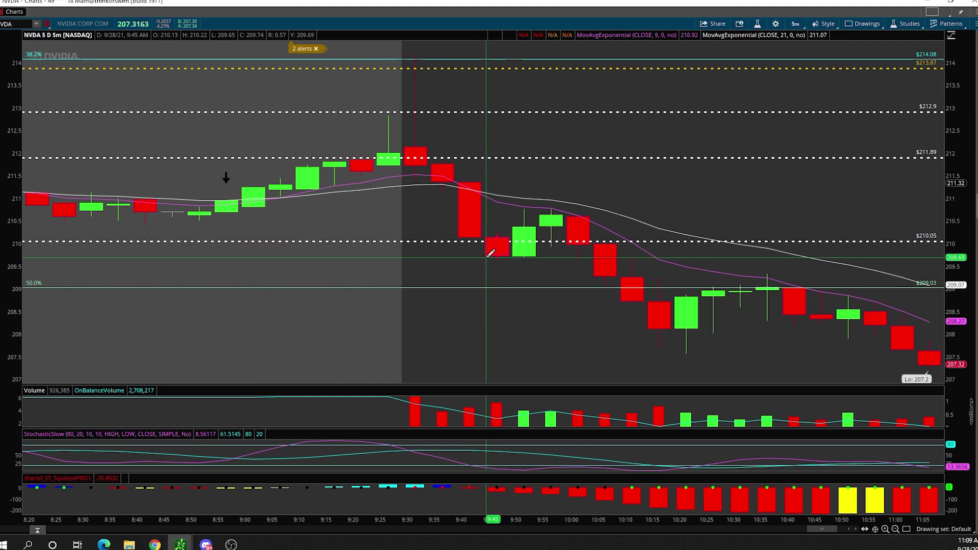
pyautogui.click(487, 257)
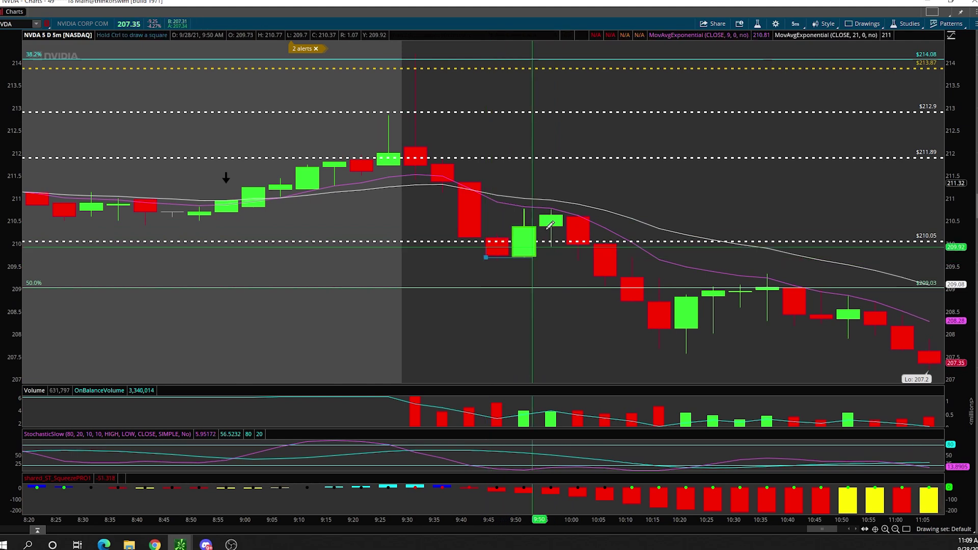
pyautogui.click(548, 198)
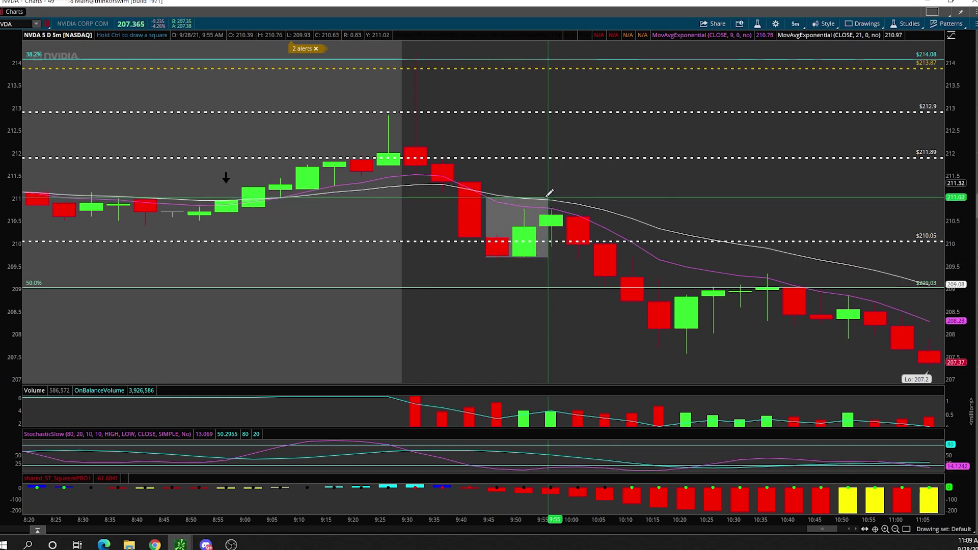
pyautogui.click(493, 253)
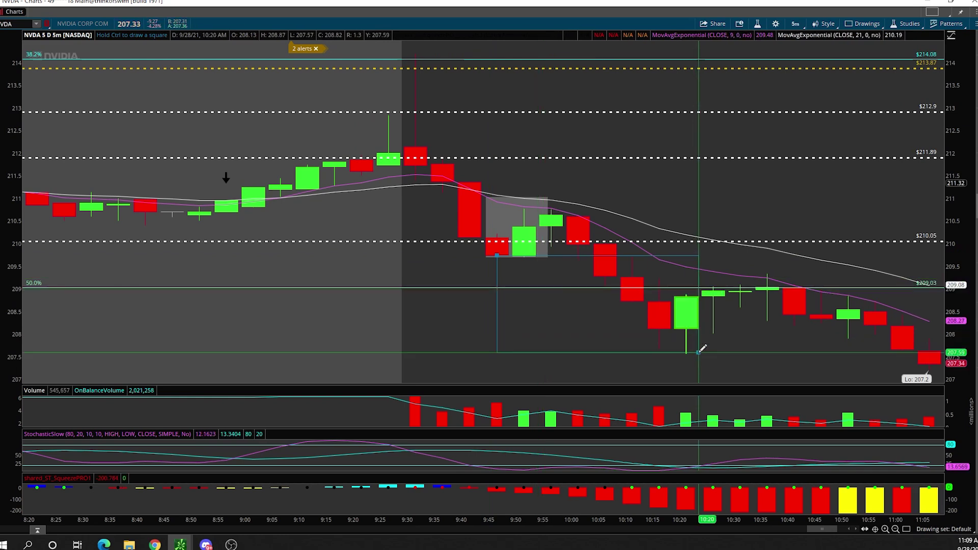
pyautogui.rightClick(603, 283)
pyautogui.click(595, 8)
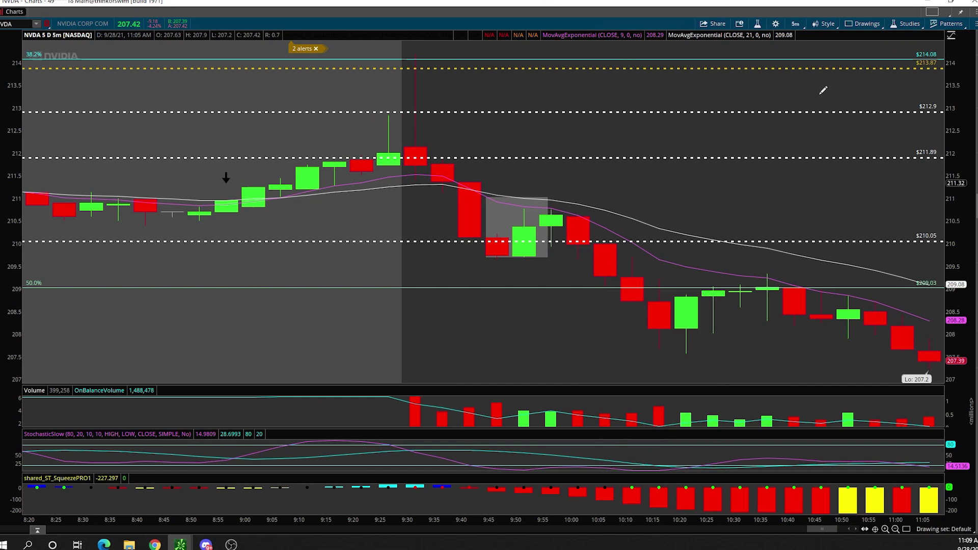
# Draw two trendlines around the 9:45 to 10:05 pullback, the lower from about 209.7 to 210, the upper from about 210.7 to 210.8.
pyautogui.middleClick(582, 167)
pyautogui.click(555, 162)
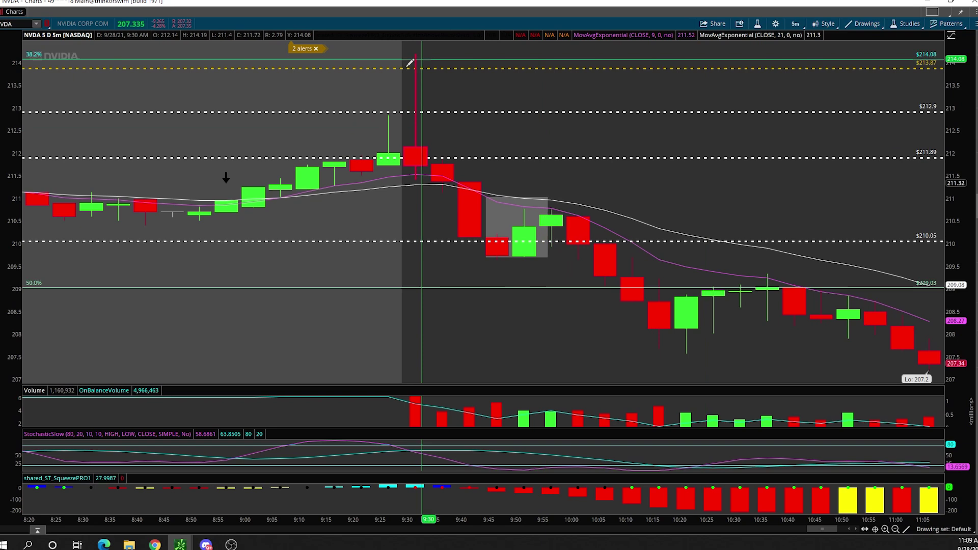
pyautogui.click(498, 258)
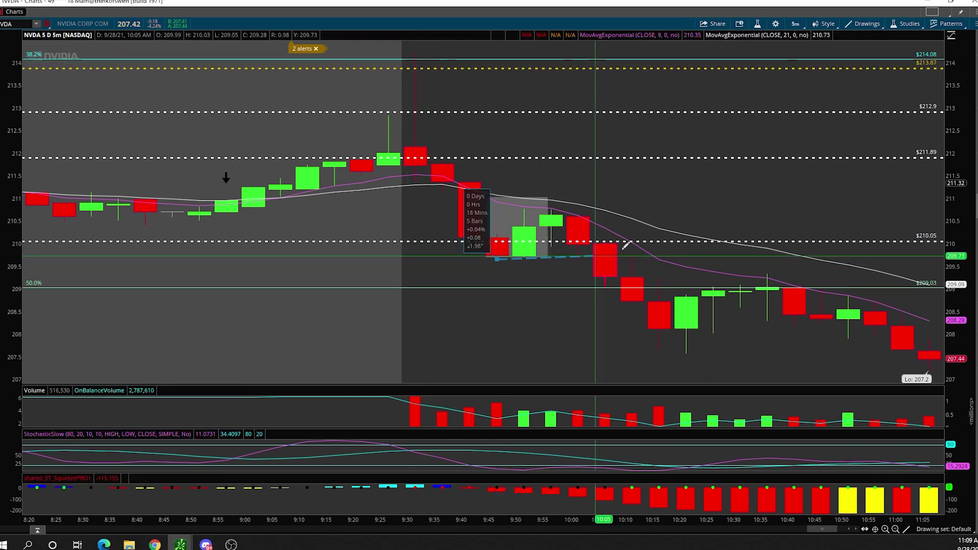
pyautogui.click(633, 243)
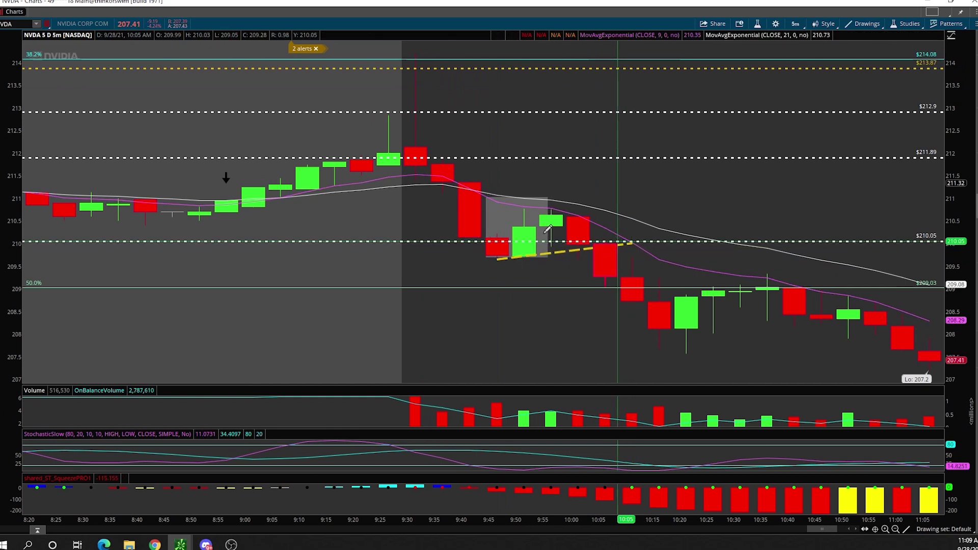
pyautogui.click(600, 208)
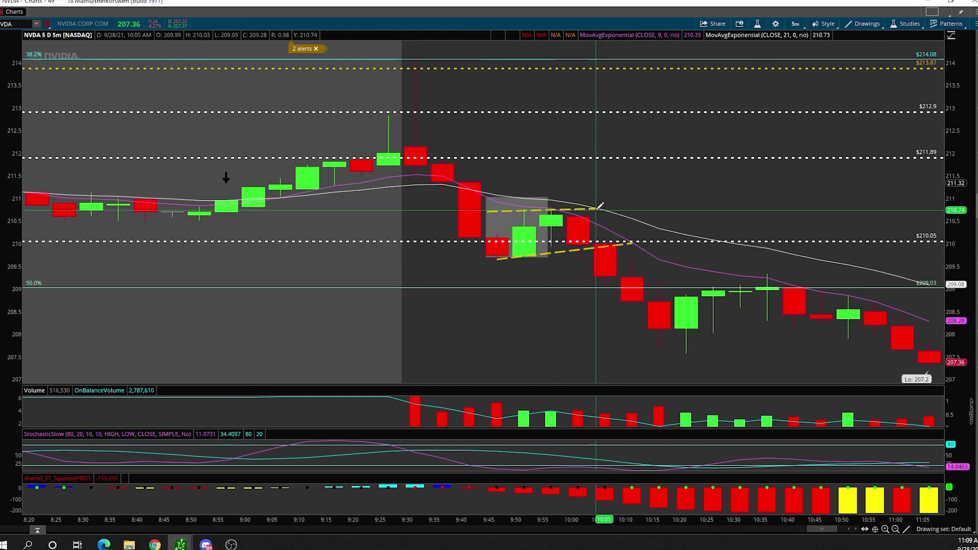
# Remove the rectangle around the 9:45 to 9:55 candles, keeping both trendlines.
pyautogui.middleClick(618, 254)
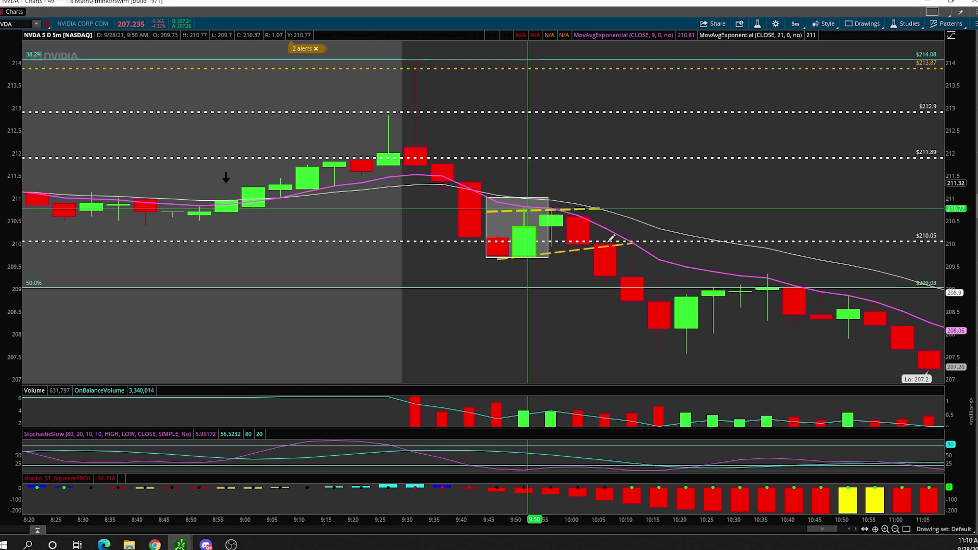
pyautogui.rightClick(538, 208)
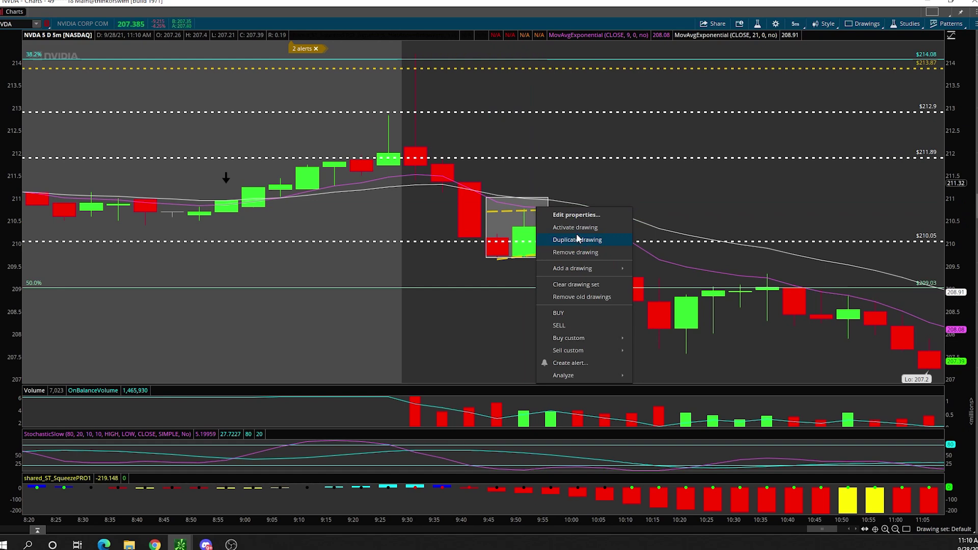
pyautogui.click(570, 253)
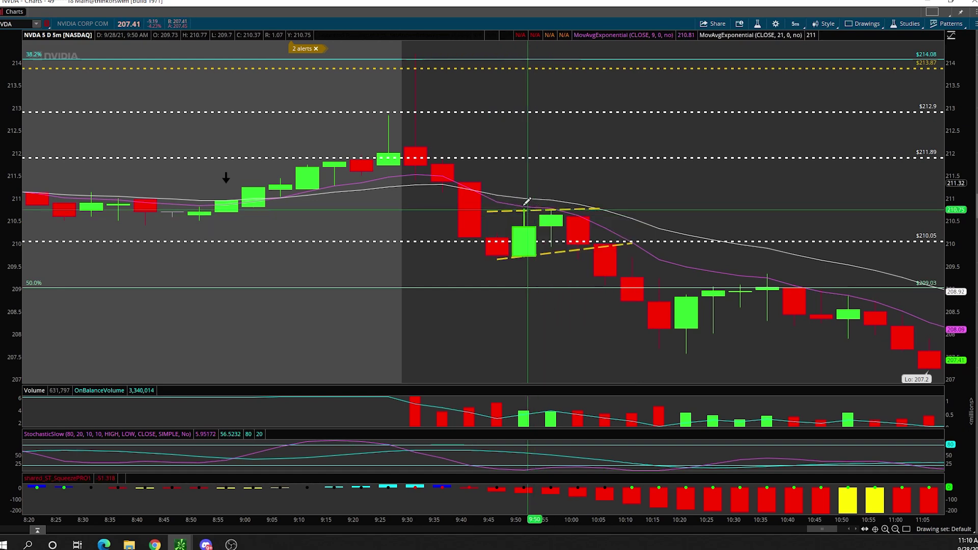
# Draw a thin rectangle from about 210.8 to 210.9 at the upper trendline and a large one below it to about 207.2 at 11:05.
pyautogui.moveTo(560, 206); pyautogui.dragTo(598, 203)
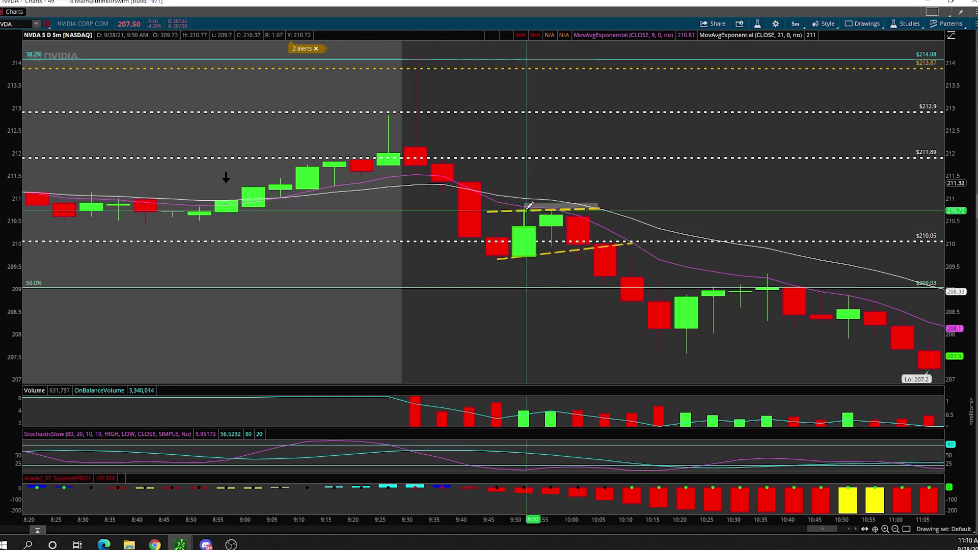
pyautogui.moveTo(635, 289)
pyautogui.mouseDown()
pyautogui.moveTo(631, 281)
pyautogui.moveTo(758, 301)
pyautogui.moveTo(873, 356)
pyautogui.moveTo(929, 370)
pyautogui.mouseUp()
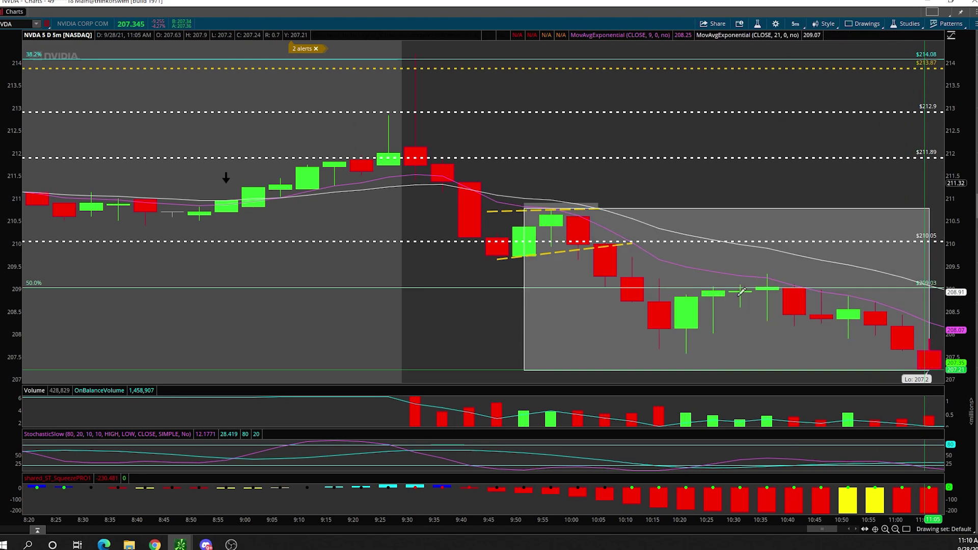
pyautogui.click(495, 254)
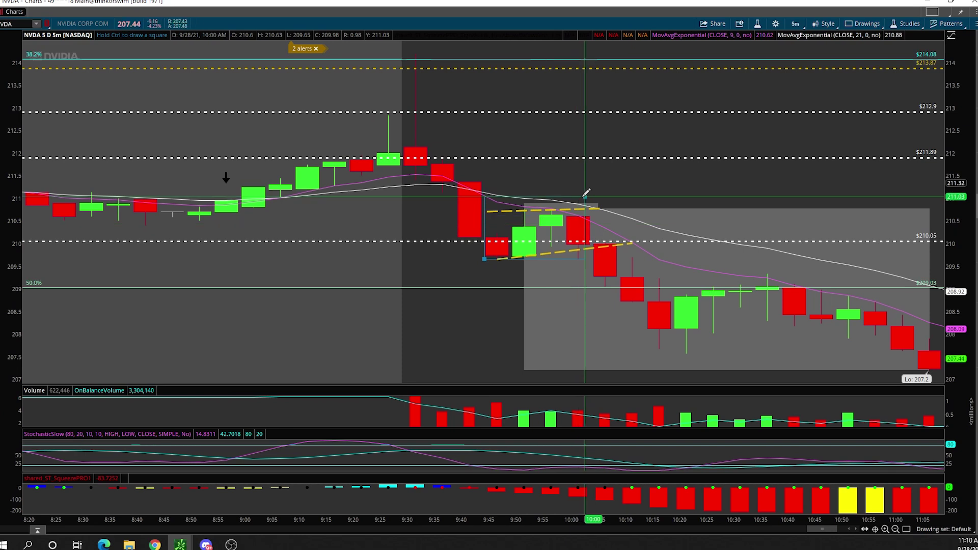
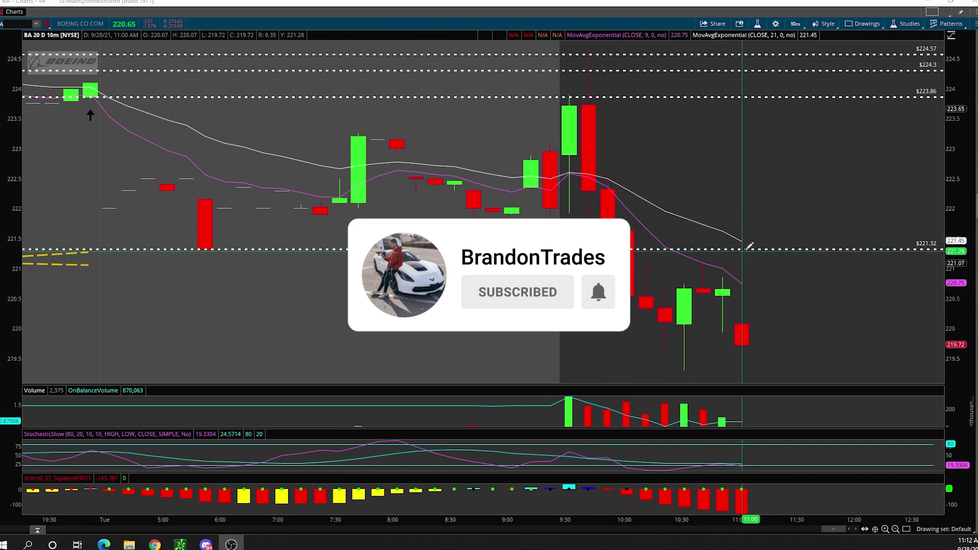
# On the BA chart, draw a rectangle from about 220.5 to 221.7 over the 10:00 to 10:30 candles and remove it.
pyautogui.scroll(1, 506, 339)
pyautogui.middleClick(506, 339)
pyautogui.click(484, 368)
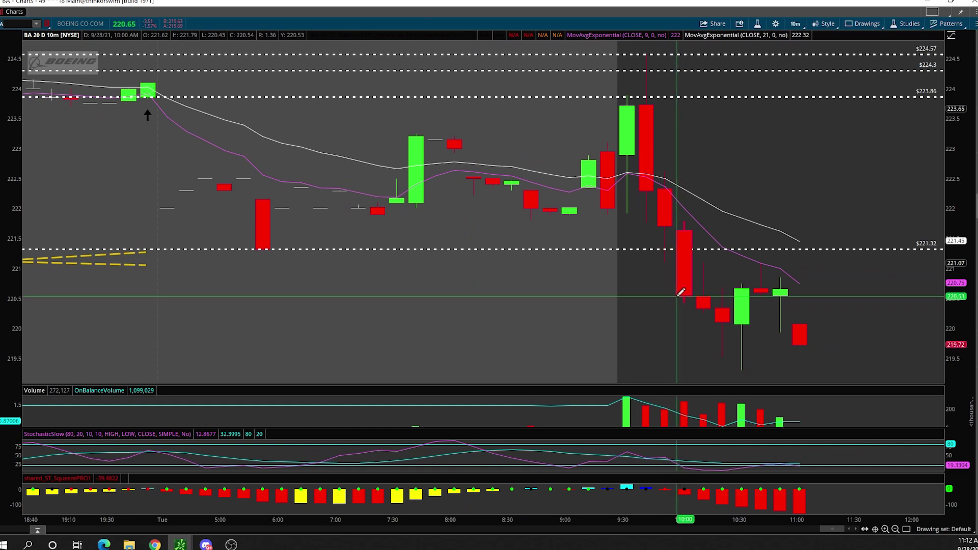
pyautogui.click(681, 294)
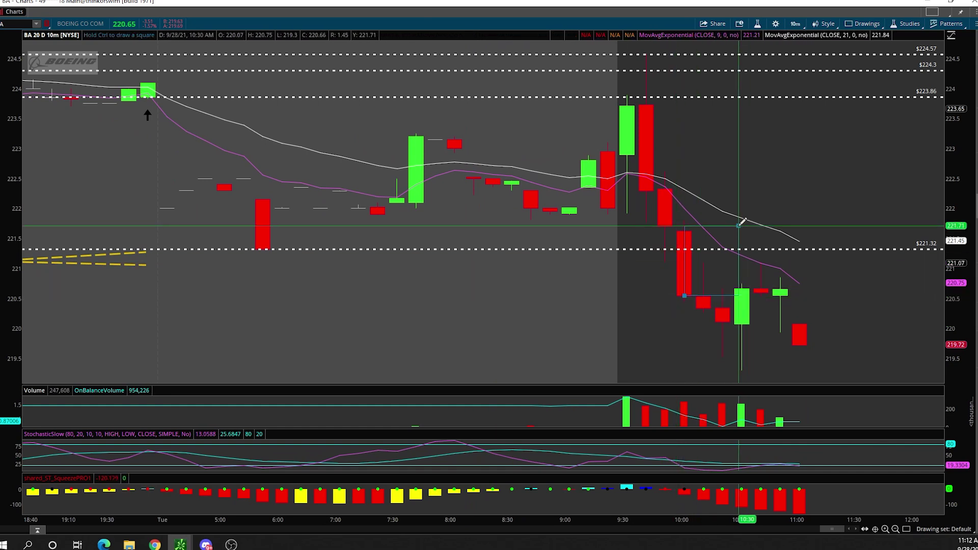
pyautogui.click(739, 225)
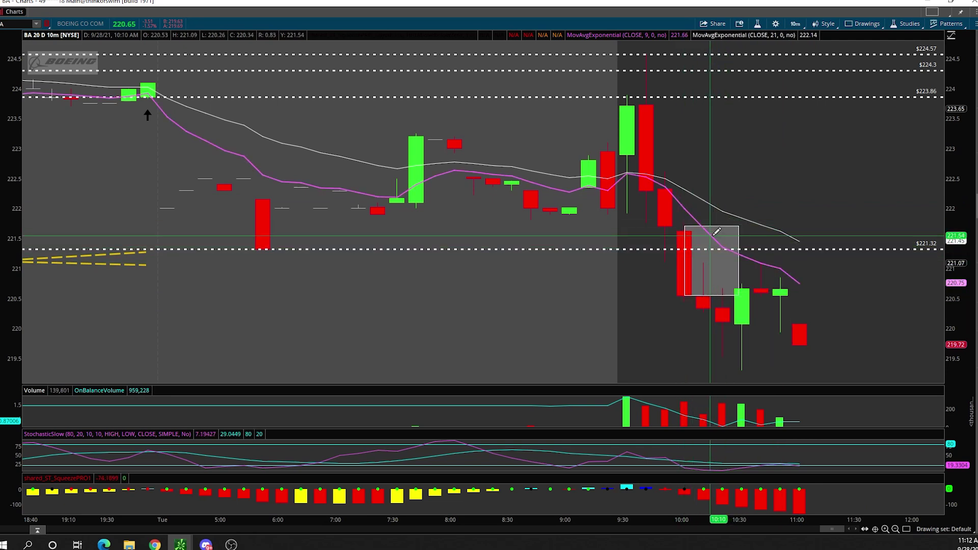
pyautogui.rightClick(718, 266)
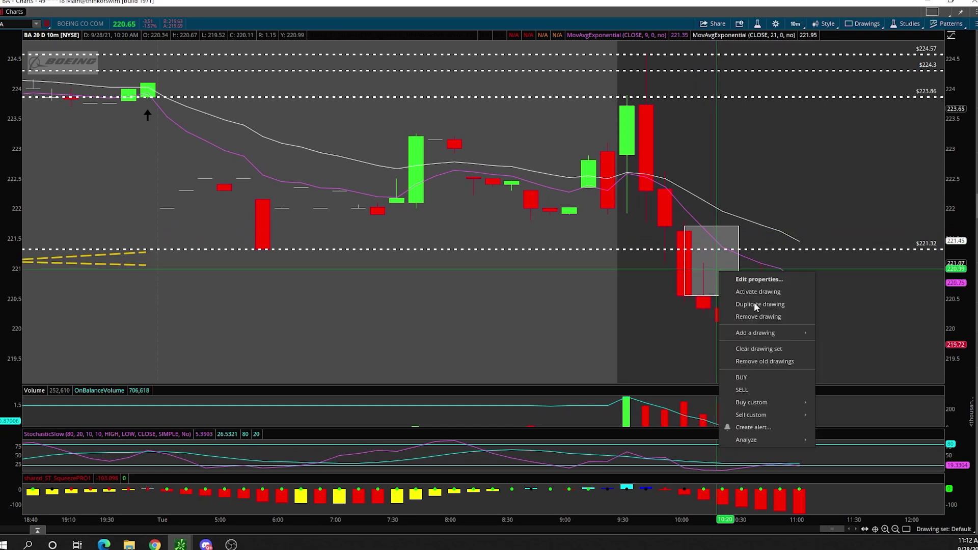
pyautogui.click(753, 316)
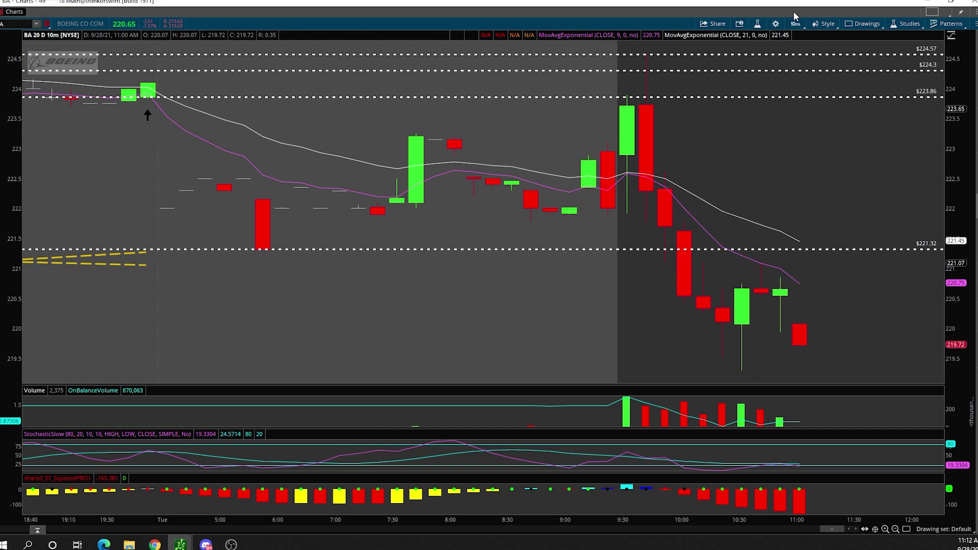
# Draw a thin rectangle from about 221.1 to 221.2 above the 10:40 candle and a large one below it down to about 219.5.
pyautogui.click(761, 262)
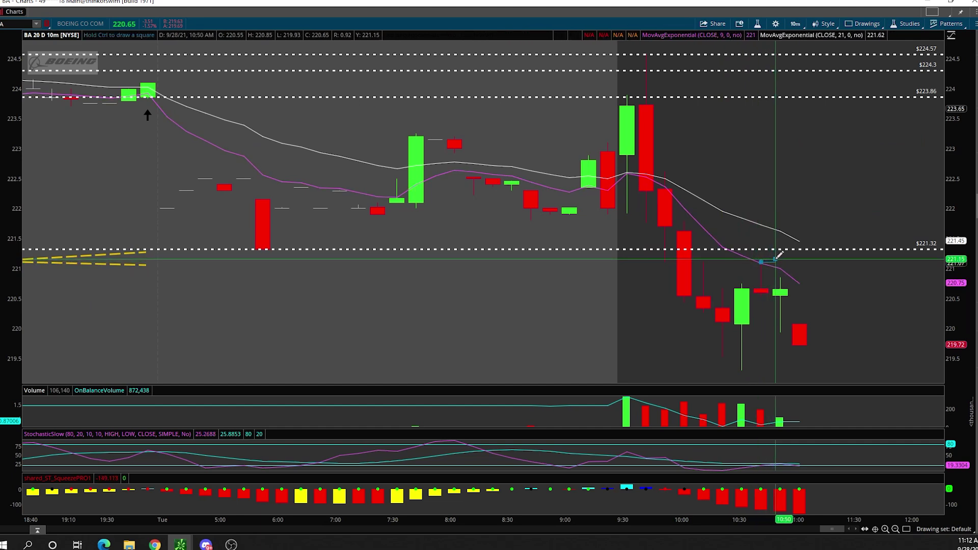
pyautogui.click(780, 254)
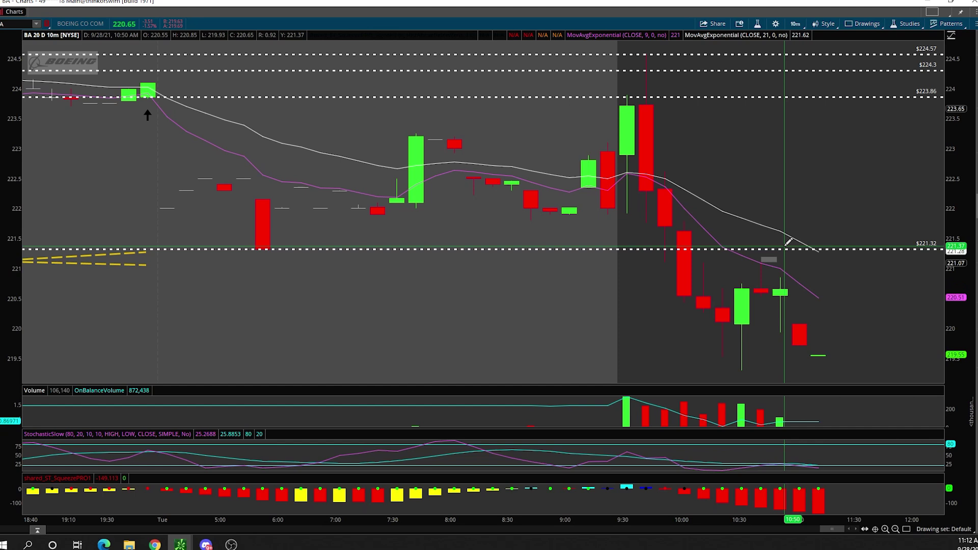
pyautogui.click(761, 262)
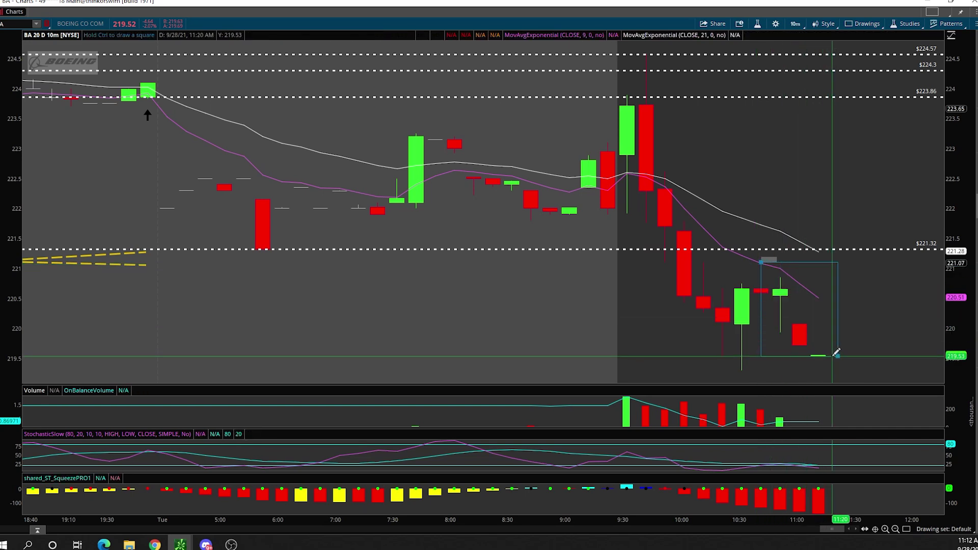
pyautogui.click(837, 356)
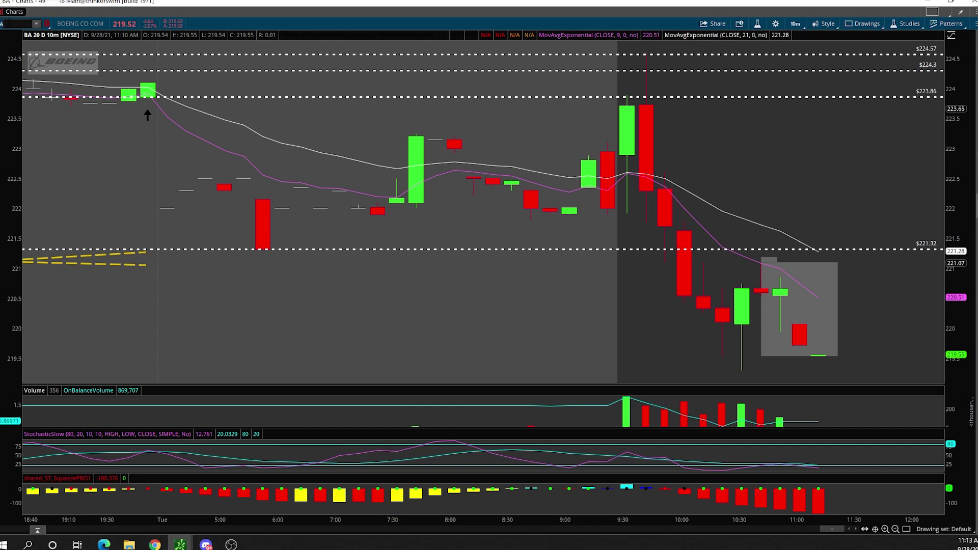
# Load the AAPL chart and set its time frame to 1 Y : 1D.
pyautogui.write('APL')
pyautogui.press('Return')
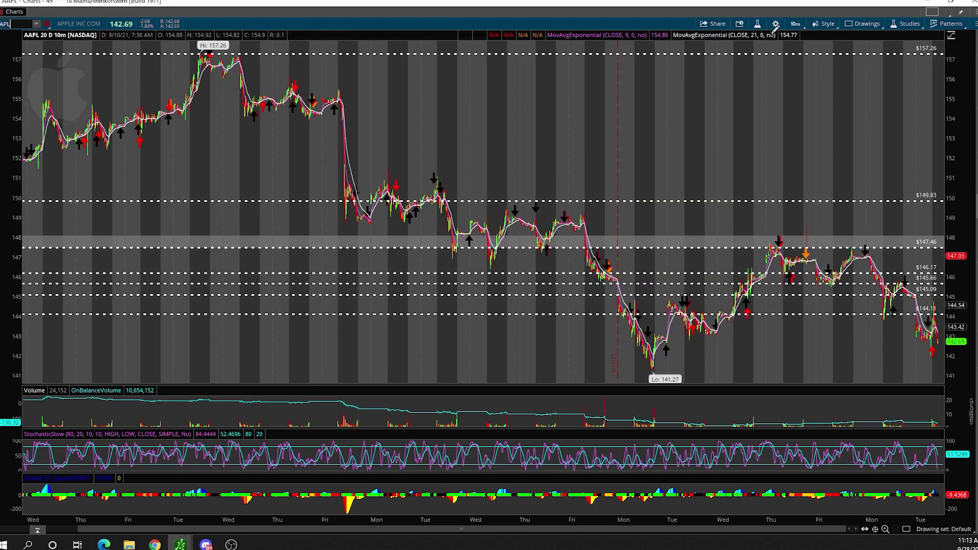
pyautogui.click(796, 23)
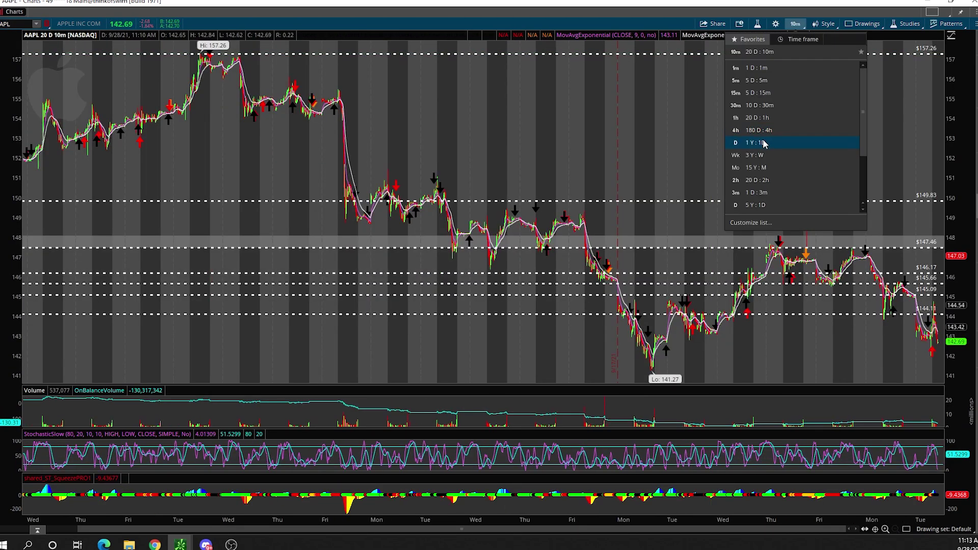
pyautogui.click(764, 143)
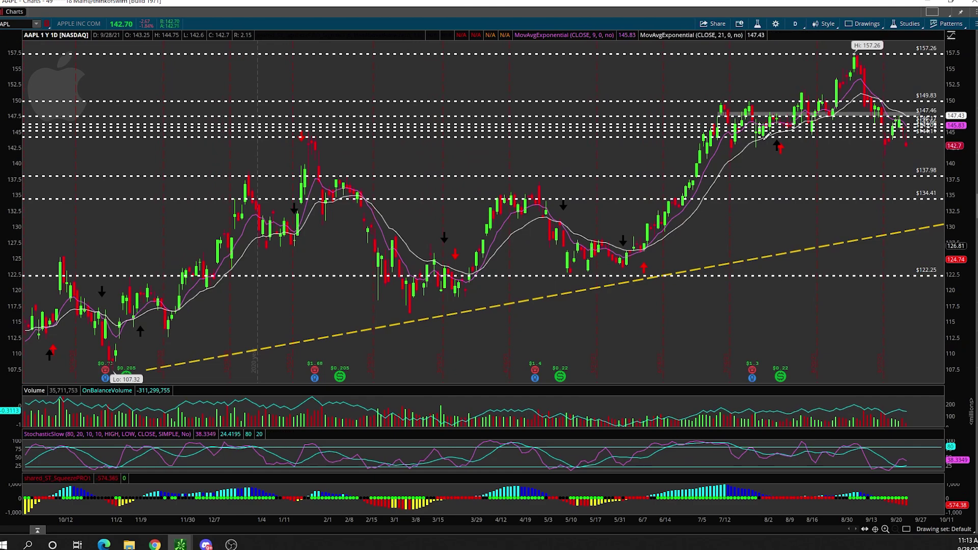
# Clear all AAPL drawings from the drawing set "Default".
pyautogui.rightClick(649, 161)
pyautogui.click(676, 257)
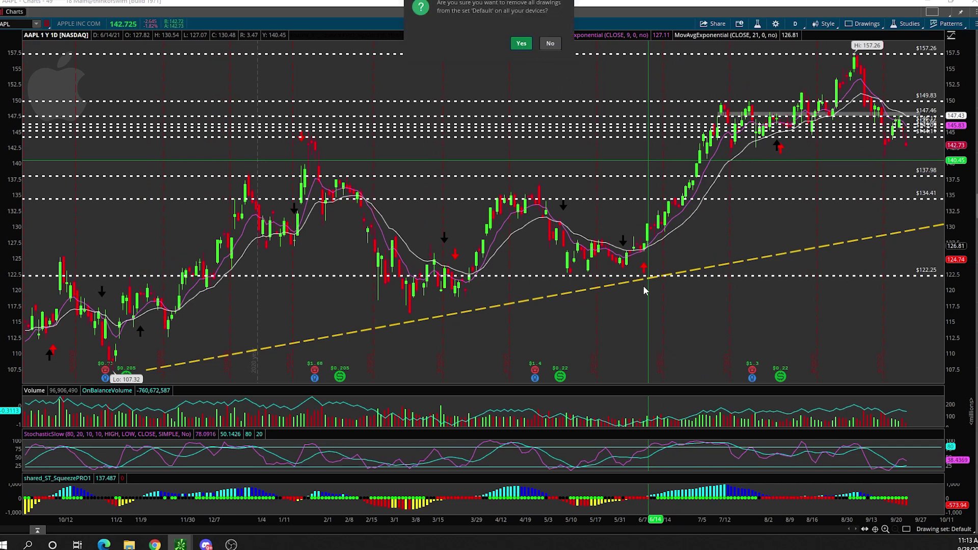
pyautogui.click(522, 43)
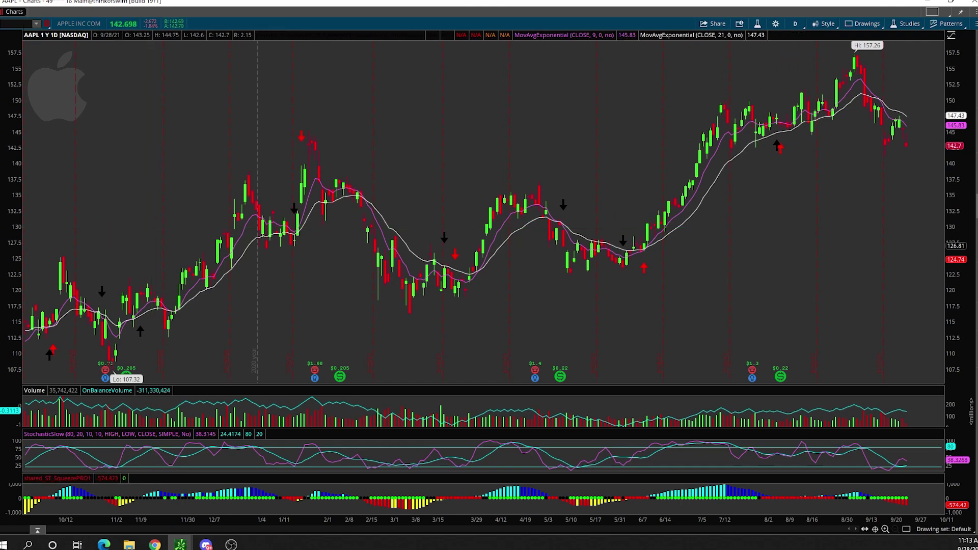
# Load the SLV daily chart and zoom in on the mid-December to mid-April range around the late-January spike.
pyautogui.write('SLV')
pyautogui.press('Return')
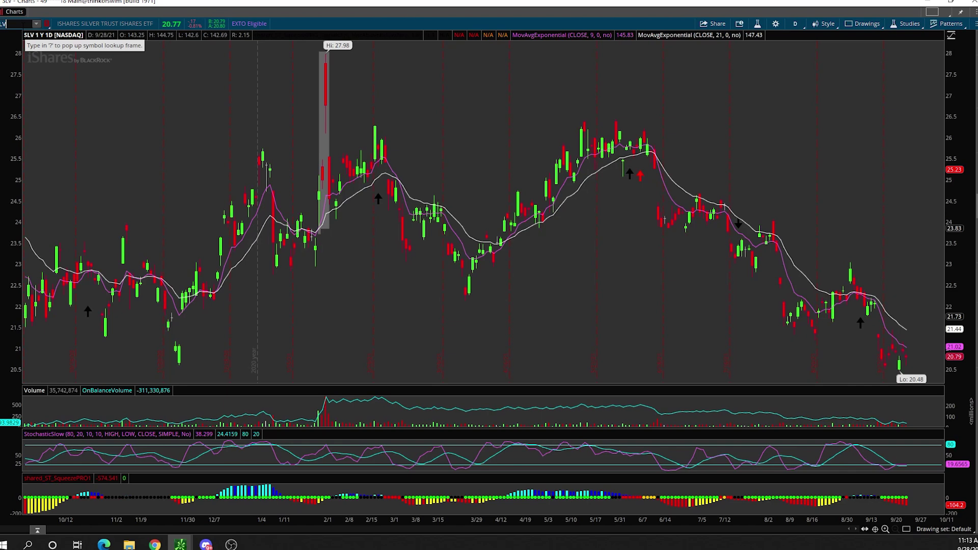
pyautogui.click(36, 24)
pyautogui.moveTo(147, 196); pyautogui.dragTo(572, 244)
pyautogui.moveTo(161, 244); pyautogui.dragTo(747, 224)
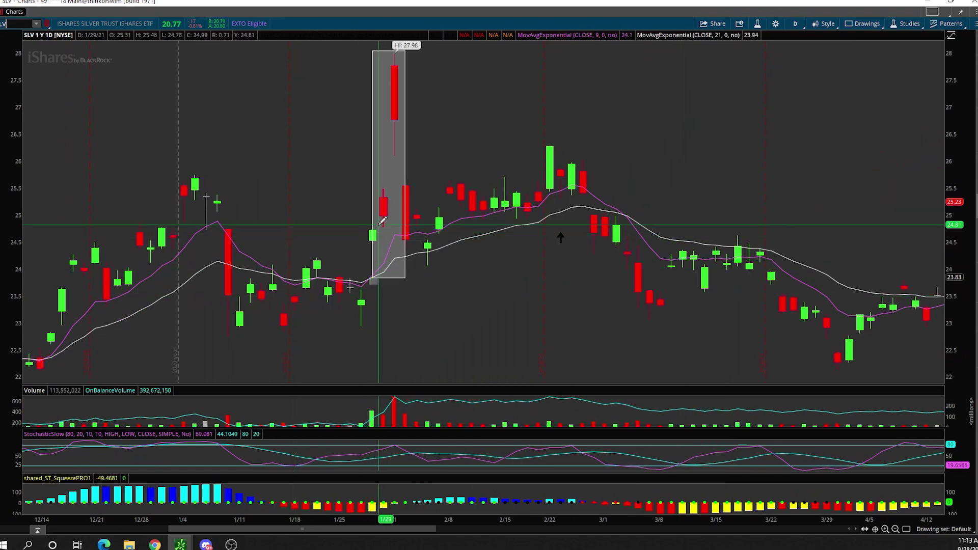
# Remove the tall rectangle over SLV's late-January spike, leaving the small rectangle beneath it.
pyautogui.rightClick(389, 170)
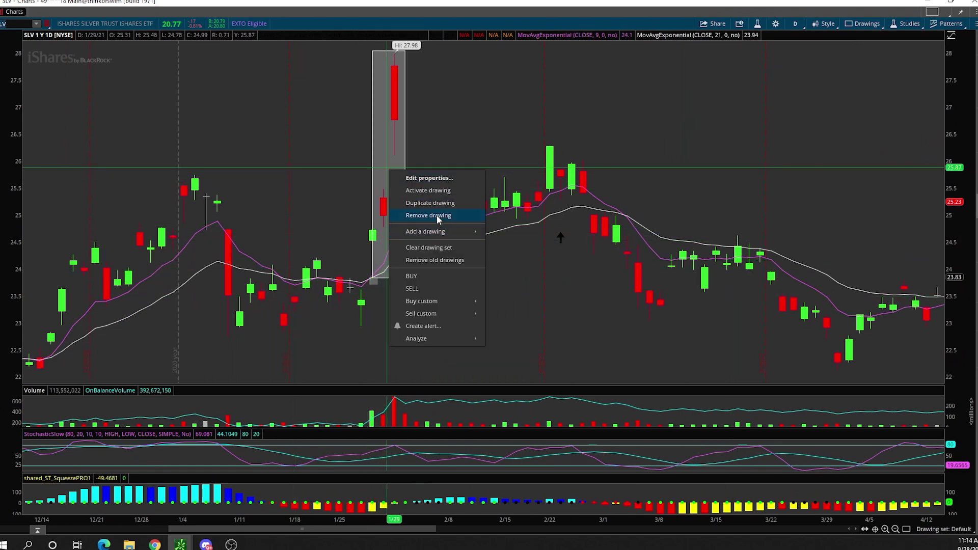
pyautogui.click(429, 216)
pyautogui.scroll(1, 437, 224)
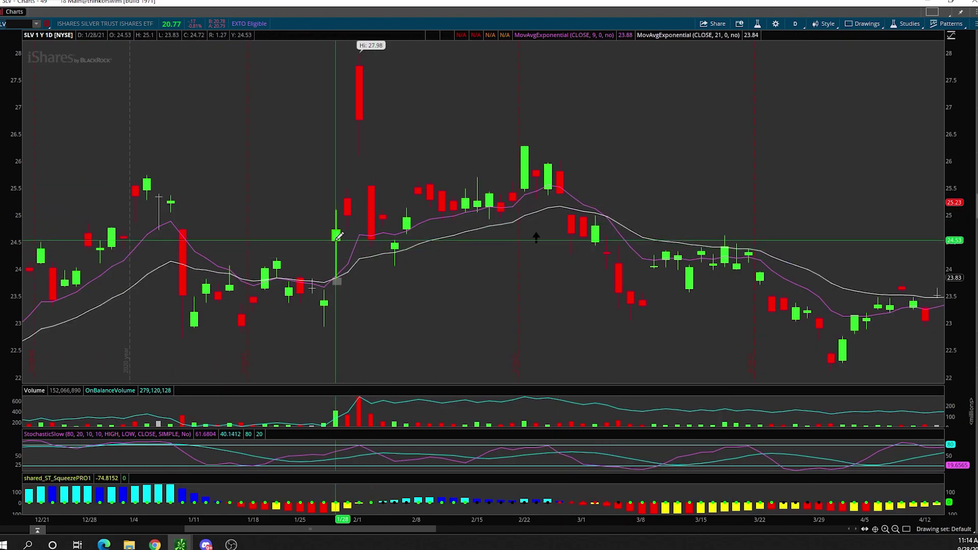
# Draw an SLV stop-loss rectangle from about 24.53 down to 23.8 at the 1/28 candle, and a wide rectangle from about 24.5 to 25.75.
pyautogui.middleClick(338, 235)
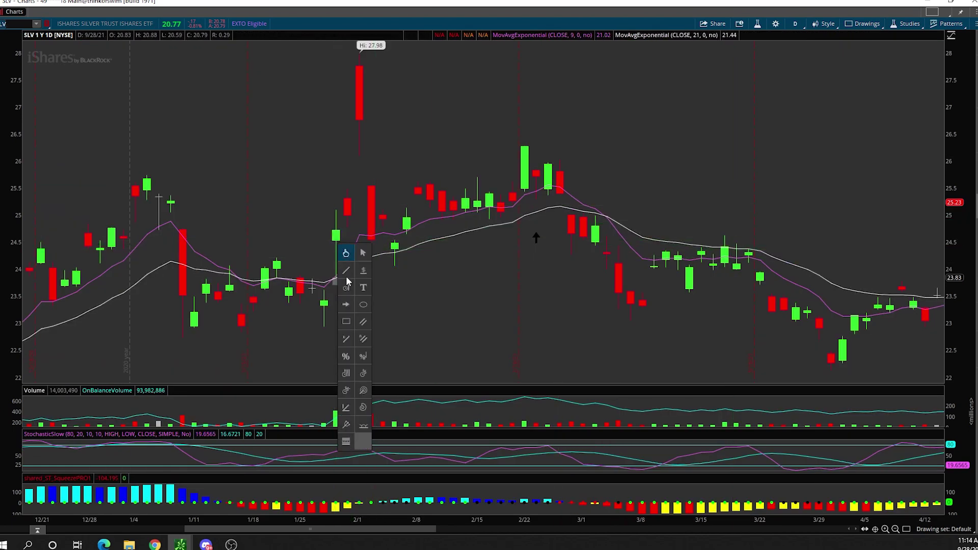
pyautogui.click(346, 322)
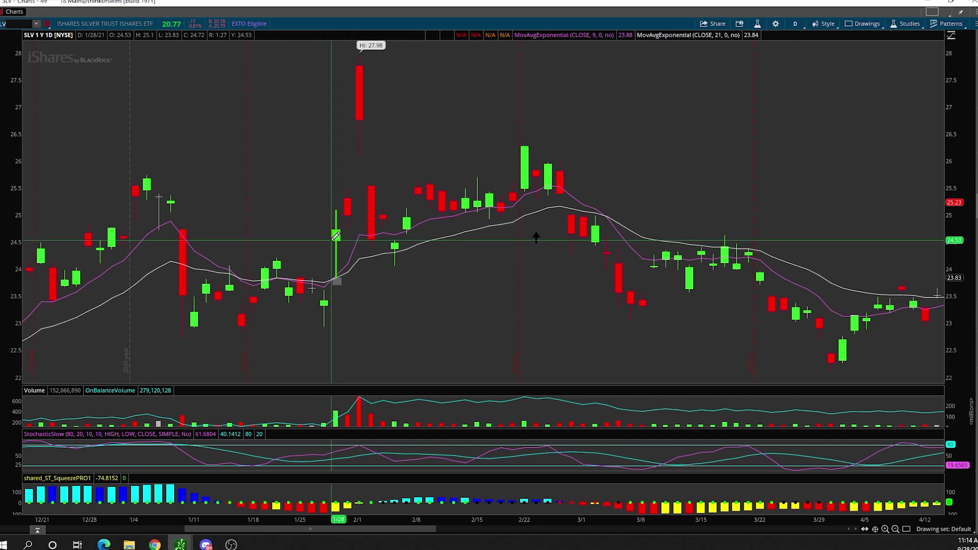
pyautogui.click(333, 240)
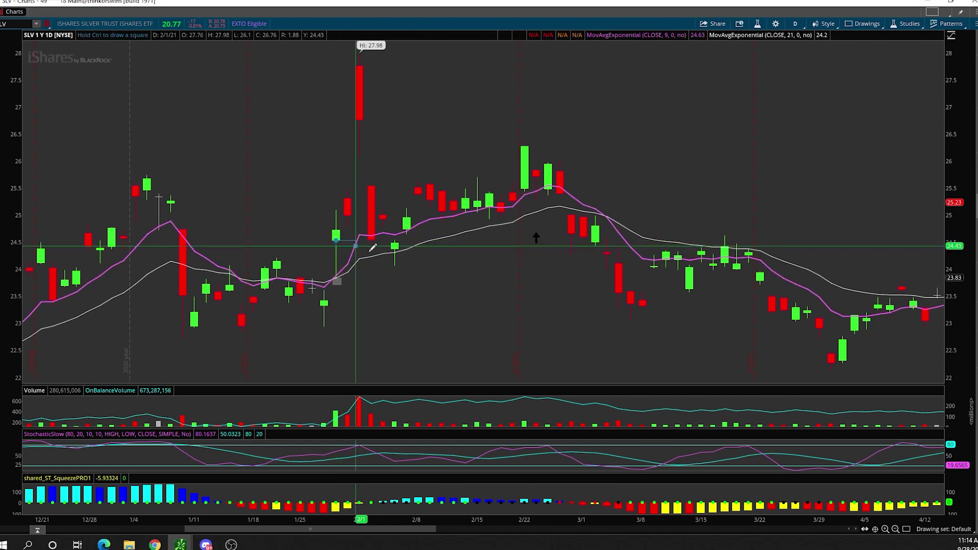
pyautogui.click(356, 281)
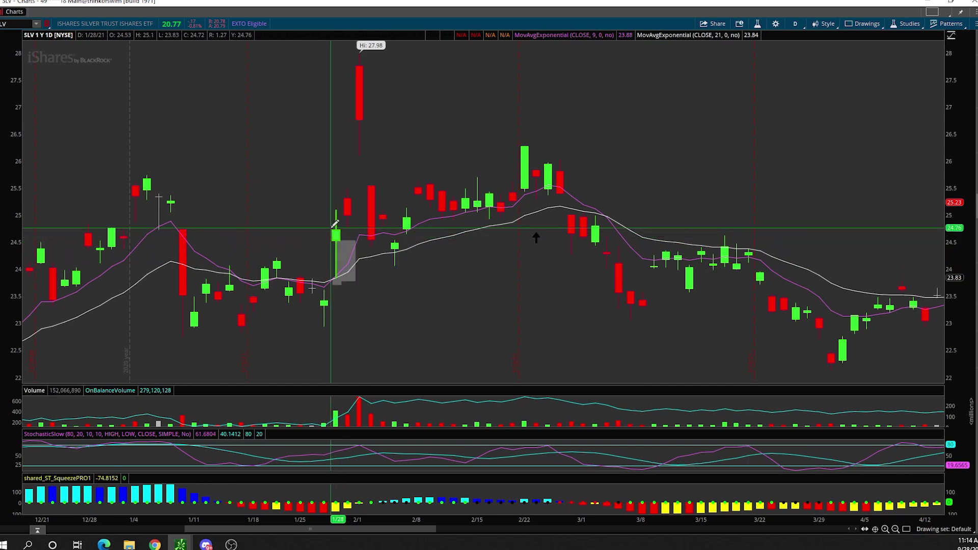
pyautogui.moveTo(336, 228)
pyautogui.mouseDown()
pyautogui.moveTo(353, 188)
pyautogui.moveTo(199, 157)
pyautogui.moveTo(150, 163)
pyautogui.mouseUp()
# Shift the stop-loss rectangle back over the 1/28 candle and remove it.
pyautogui.rightClick(350, 255)
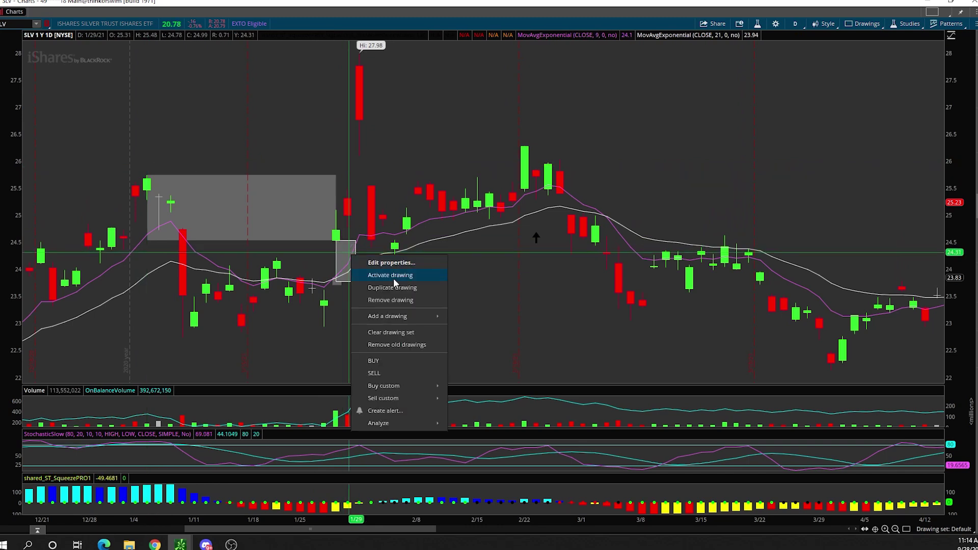
pyautogui.click(395, 283)
pyautogui.moveTo(349, 257)
pyautogui.mouseDown()
pyautogui.moveTo(330, 214)
pyautogui.moveTo(339, 176)
pyautogui.moveTo(339, 256)
pyautogui.mouseUp()
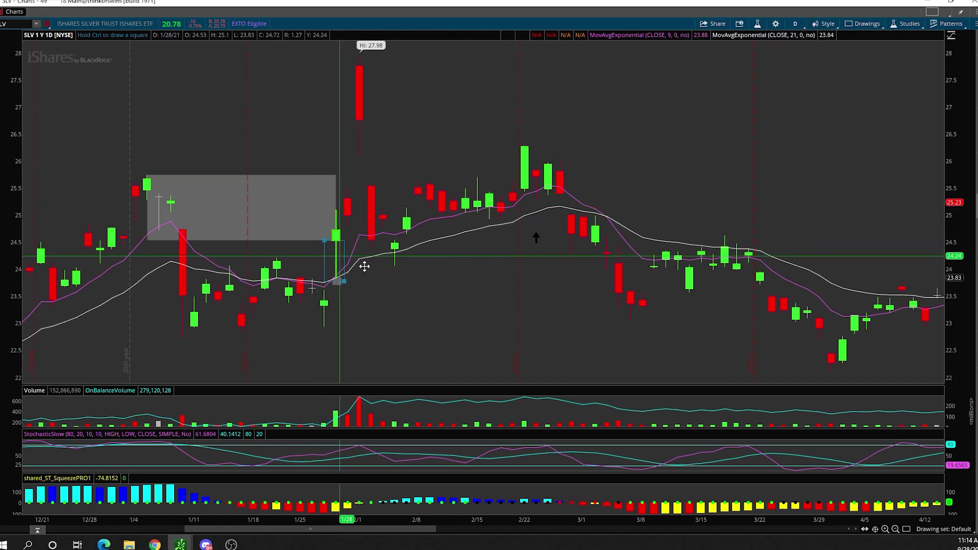
pyautogui.rightClick(347, 261)
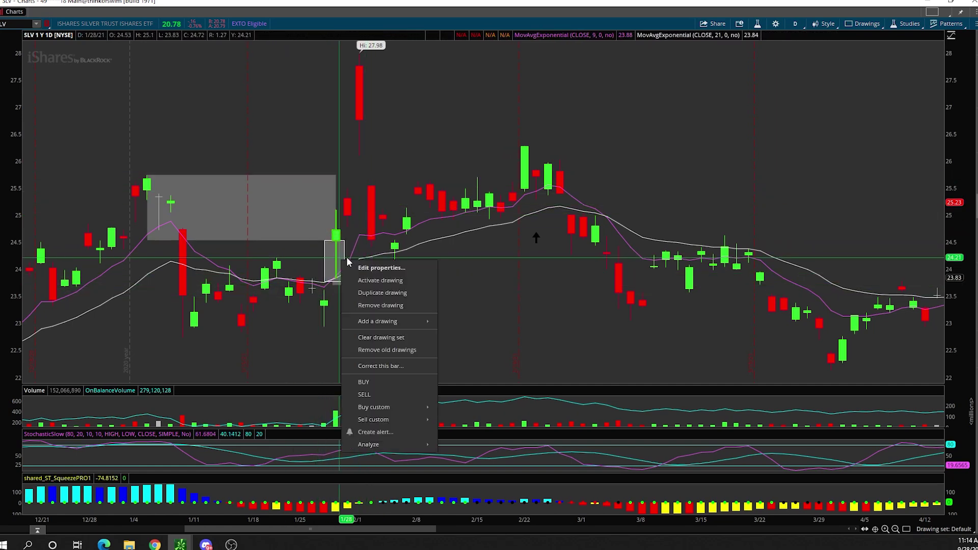
pyautogui.click(370, 307)
# Remove the wide rectangle over January and the small rectangle beneath the 1/28 candle from the SLV chart.
pyautogui.rightClick(292, 186)
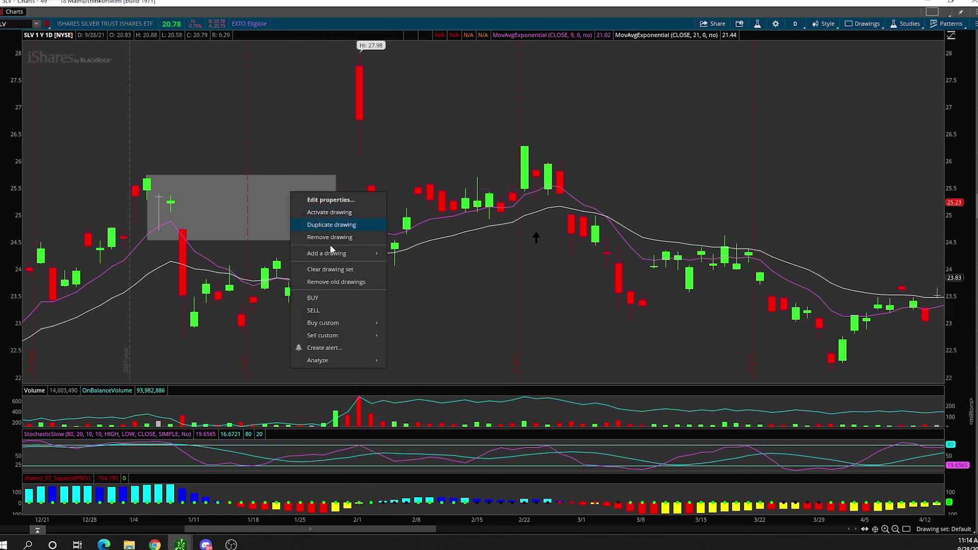
pyautogui.click(332, 236)
pyautogui.moveTo(185, 244); pyautogui.dragTo(419, 220)
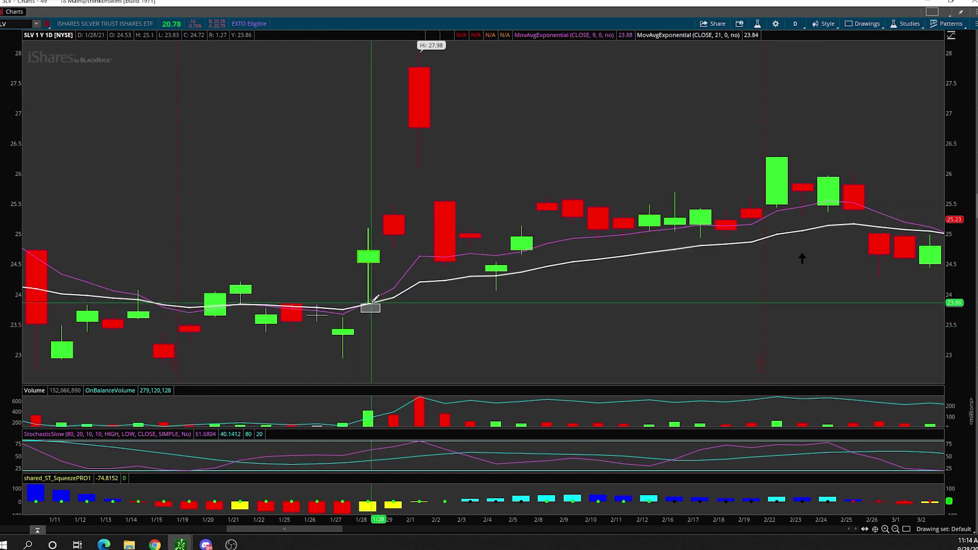
pyautogui.rightClick(374, 308)
pyautogui.click(433, 343)
pyautogui.moveTo(153, 251); pyautogui.dragTo(721, 297)
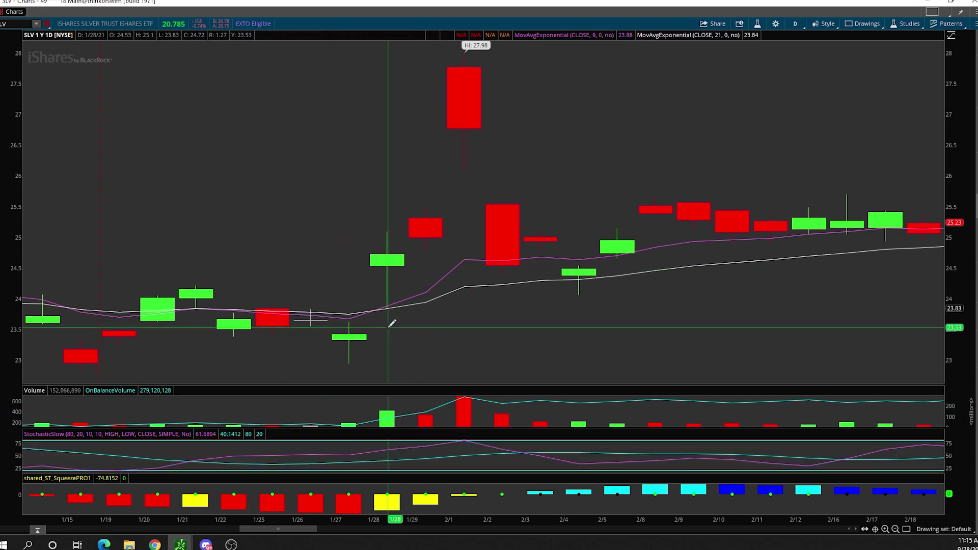
pyautogui.moveTo(369, 298); pyautogui.dragTo(401, 315)
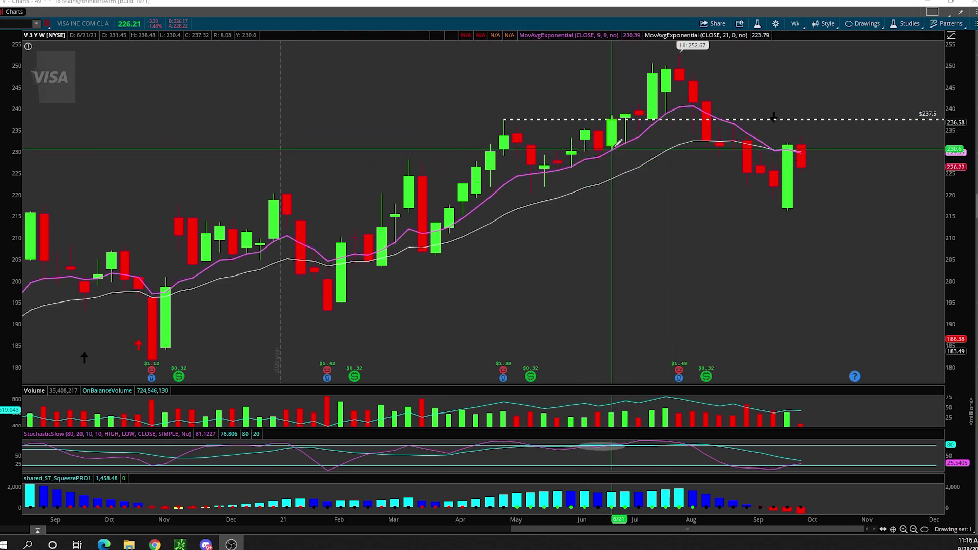
# Mark the lower wick of the 6/28 candle on the weekly Visa chart with a small oval.
pyautogui.rightClick(640, 146)
pyautogui.click(661, 184)
pyautogui.moveTo(635, 140); pyautogui.dragTo(618, 143)
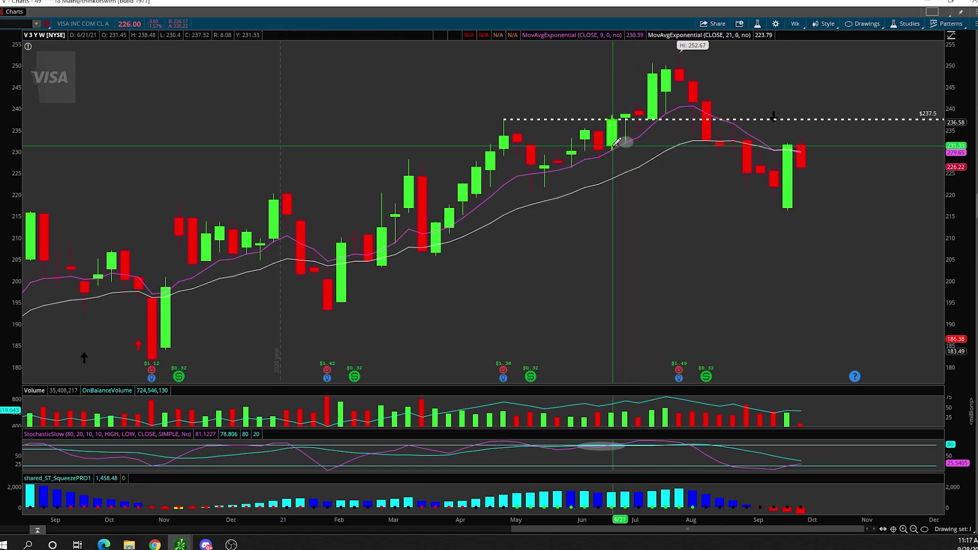
# Draw a small flat rectangle extending from the oval at the 6/28 candle's low, at about 231 to 232.
pyautogui.rightClick(615, 170)
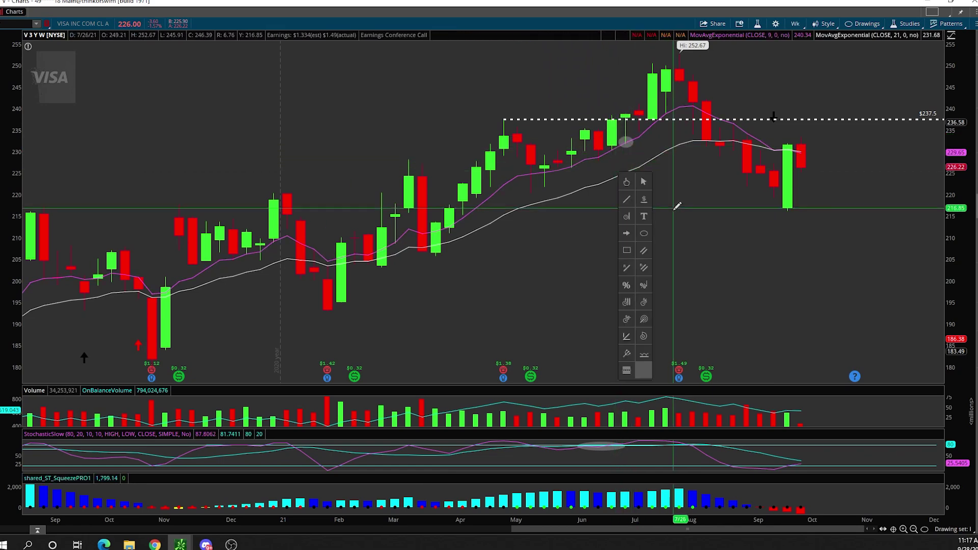
pyautogui.click(627, 251)
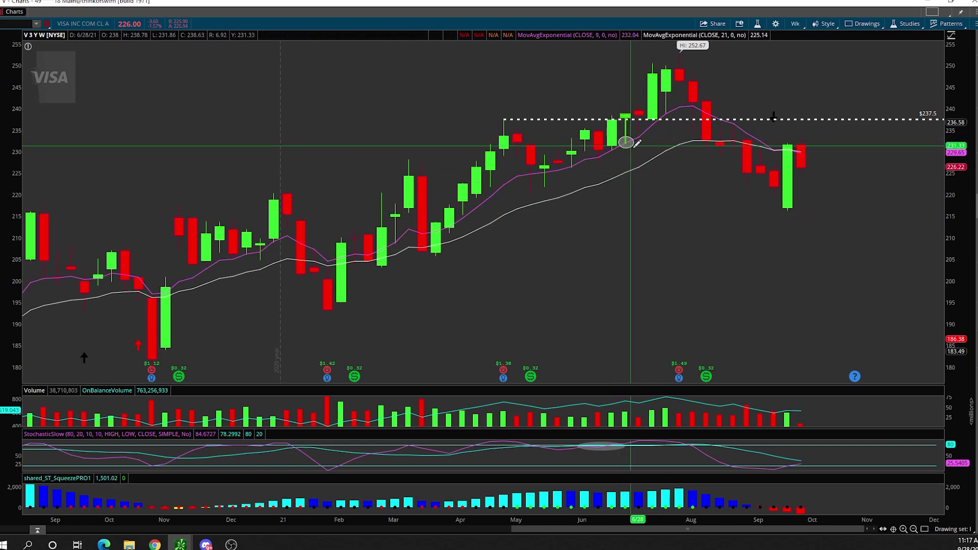
pyautogui.click(627, 143)
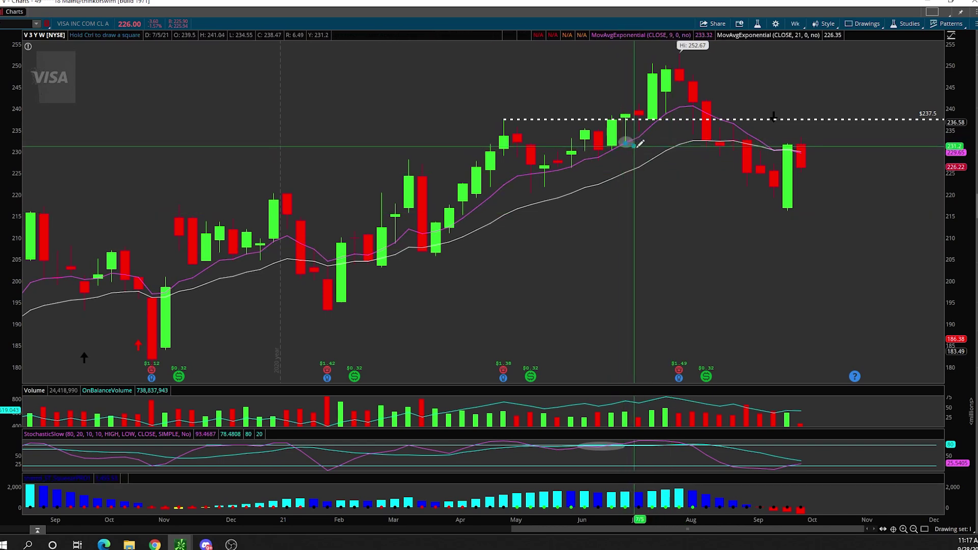
pyautogui.click(640, 144)
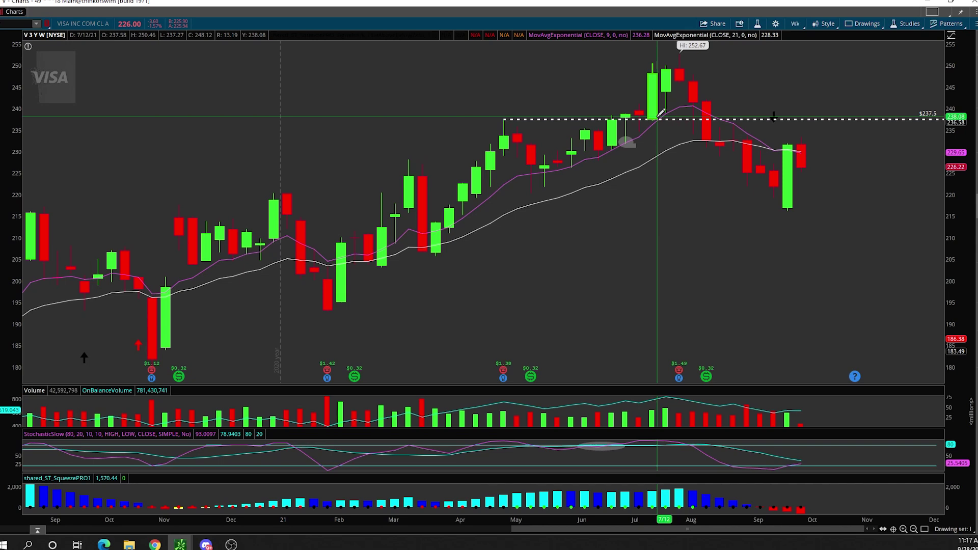
# Draw a Fibonacci retracement from the late-April high at 237.5 to the May pullback low near 220.
pyautogui.middleClick(409, 83)
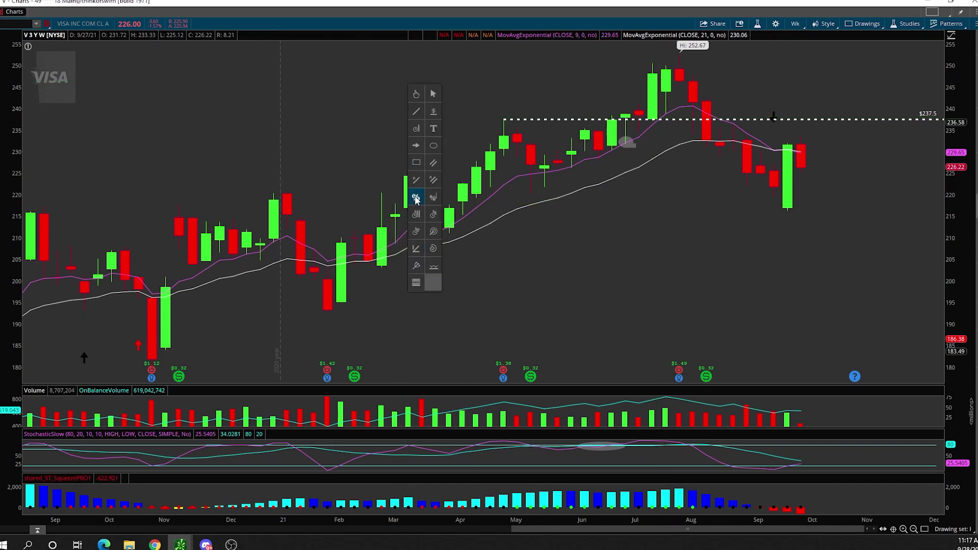
pyautogui.click(415, 199)
pyautogui.click(503, 119)
pyautogui.click(531, 191)
# Draw a narrow profit-target rectangle from the 6/28 candle up to the 161.8% level at 248.12.
pyautogui.middleClick(664, 195)
pyautogui.click(675, 270)
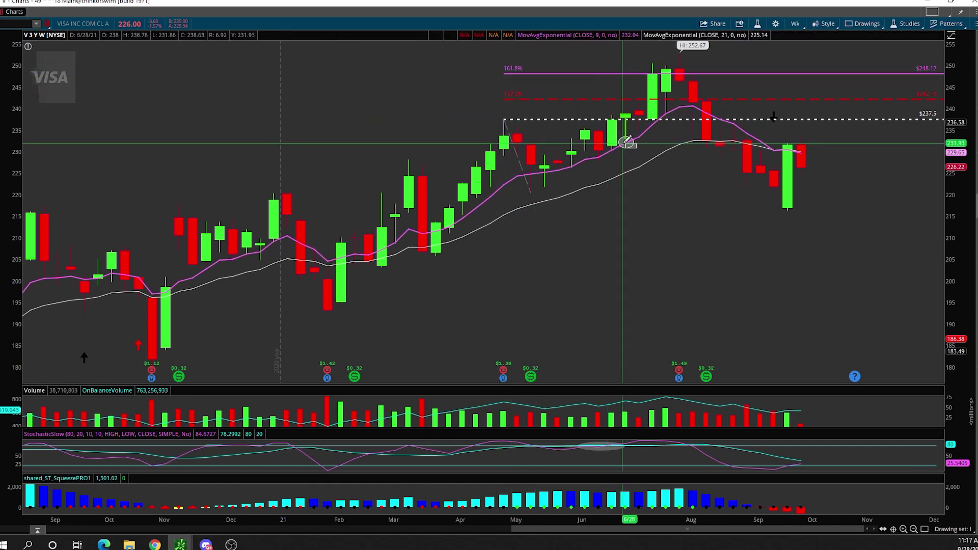
pyautogui.moveTo(639, 133)
pyautogui.mouseDown()
pyautogui.moveTo(666, 95)
pyautogui.moveTo(645, 73)
pyautogui.mouseUp()
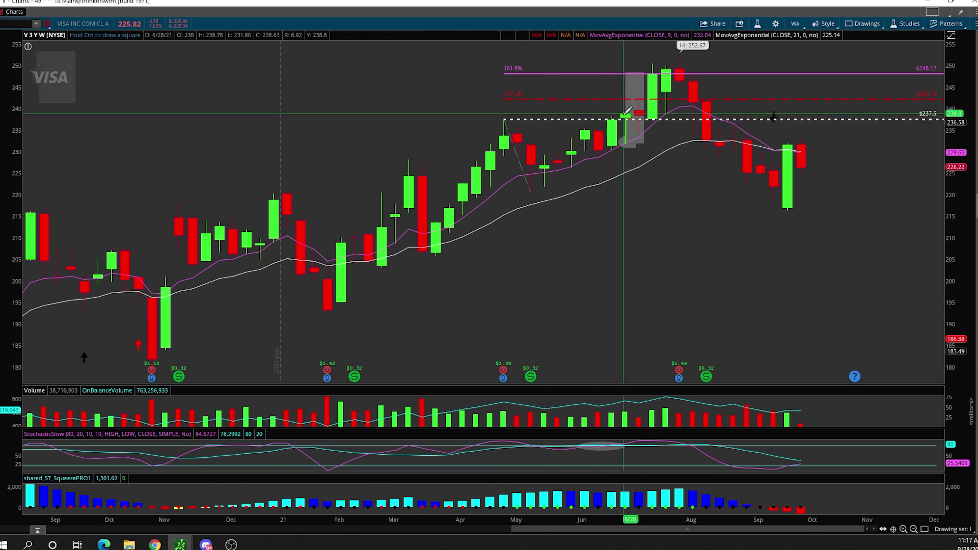
# Draw a stop-loss rectangle from 238.78 down to 232.89 beside the 6/28 candle and colour it red.
pyautogui.moveTo(622, 116)
pyautogui.mouseDown()
pyautogui.moveTo(636, 152)
pyautogui.moveTo(708, 116)
pyautogui.moveTo(730, 139)
pyautogui.moveTo(657, 138)
pyautogui.mouseUp()
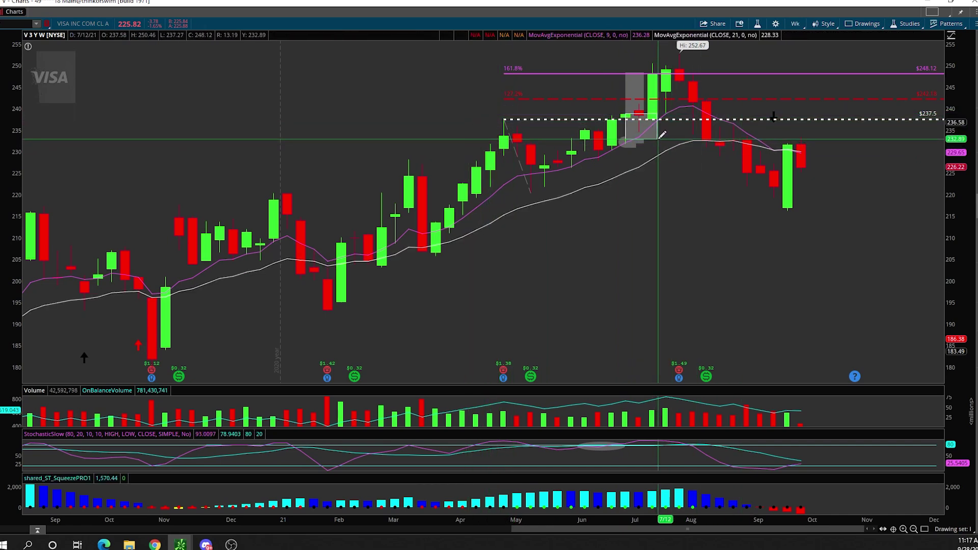
pyautogui.rightClick(657, 141)
pyautogui.click(693, 148)
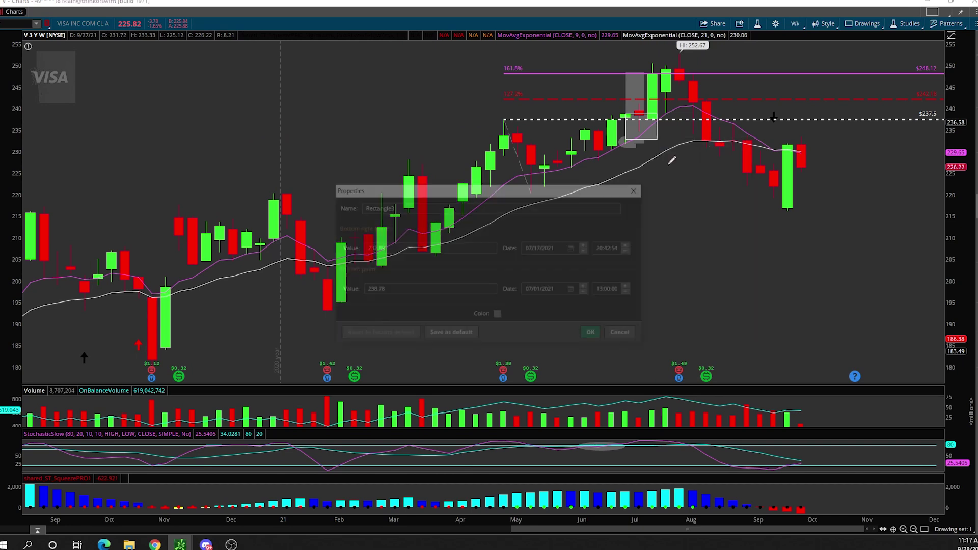
pyautogui.click(499, 316)
pyautogui.click(492, 343)
pyautogui.click(594, 335)
# Move the red rectangle down so its lower edge sits near 232 at the oval, and activate Rectangle1 for editing.
pyautogui.rightClick(660, 127)
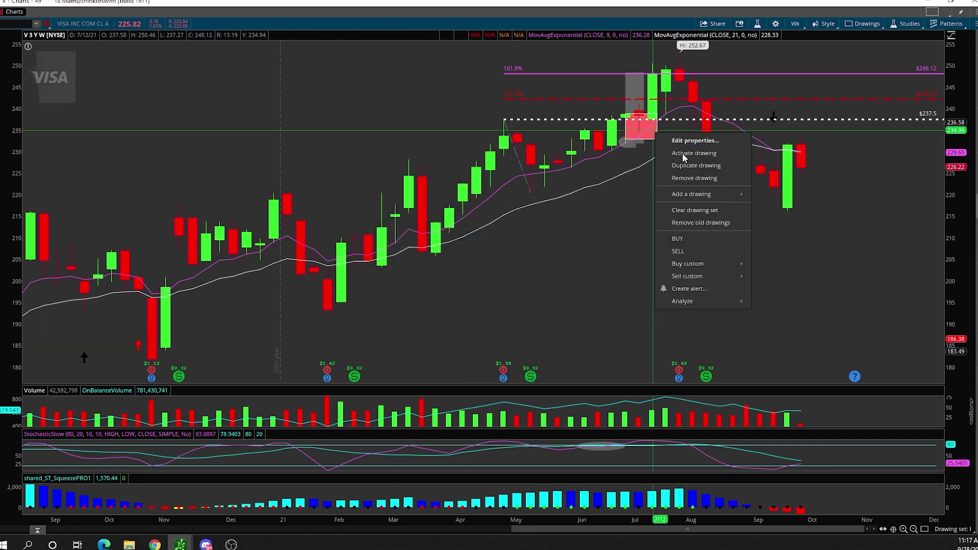
pyautogui.click(682, 152)
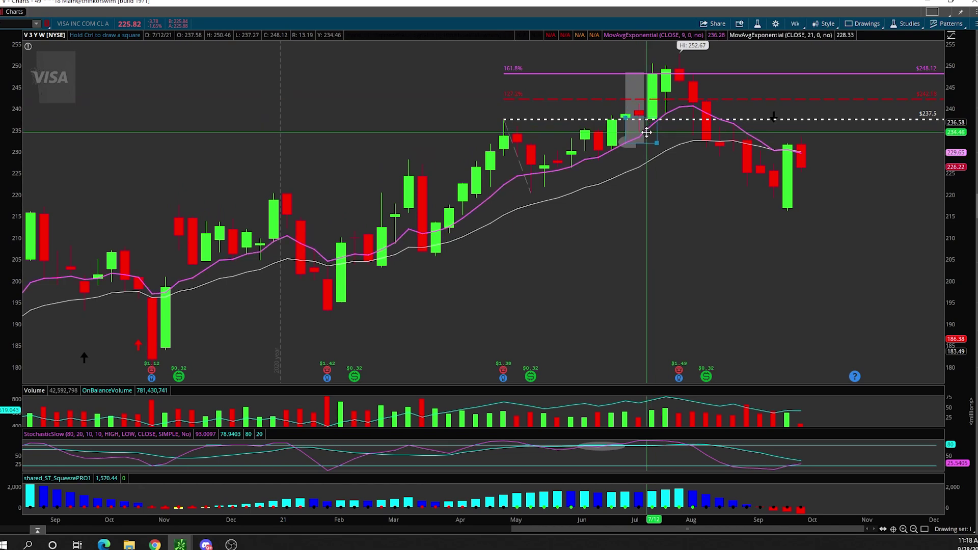
pyautogui.click(656, 143)
pyautogui.rightClick(636, 146)
pyautogui.moveTo(657, 168)
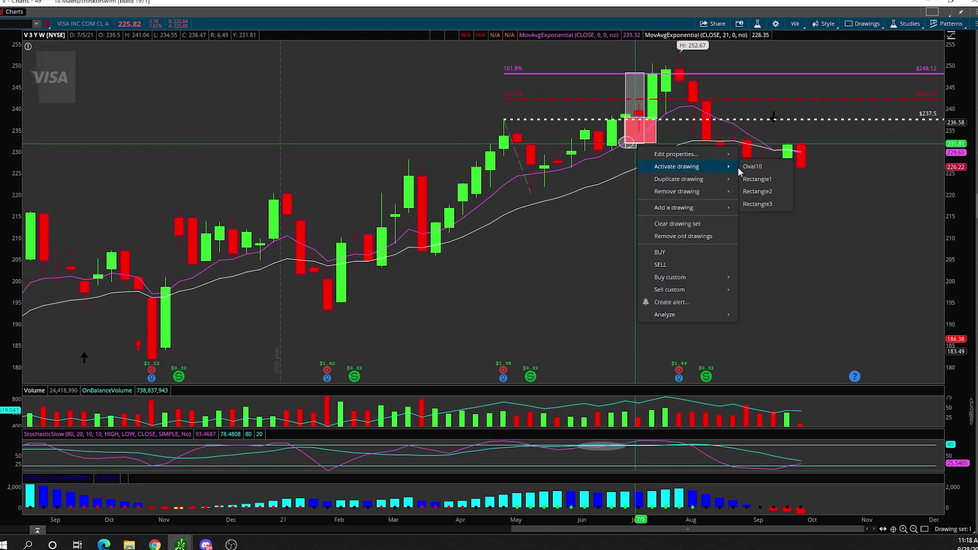
pyautogui.click(758, 179)
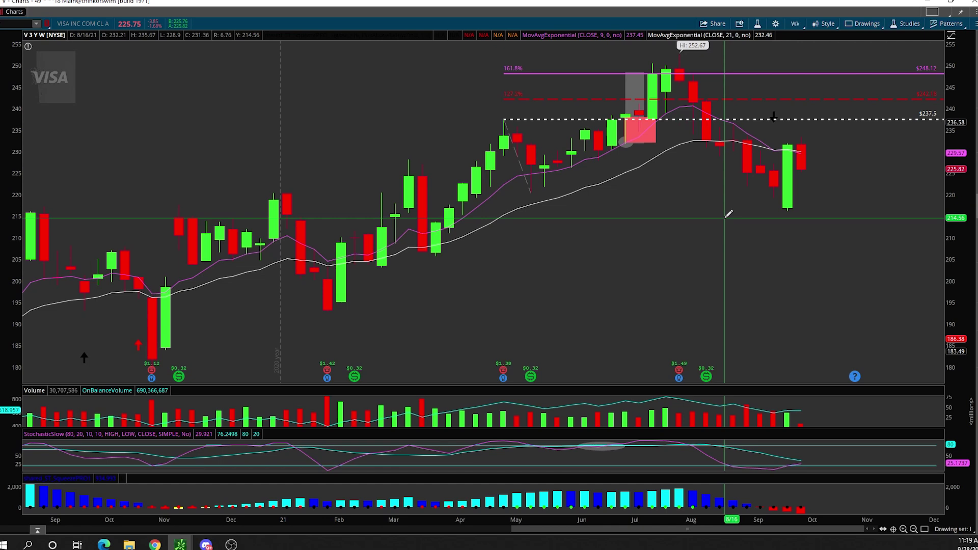
# Clear all drawings from the Visa chart's drawing set.
pyautogui.moveTo(294, 221); pyautogui.dragTo(827, 203)
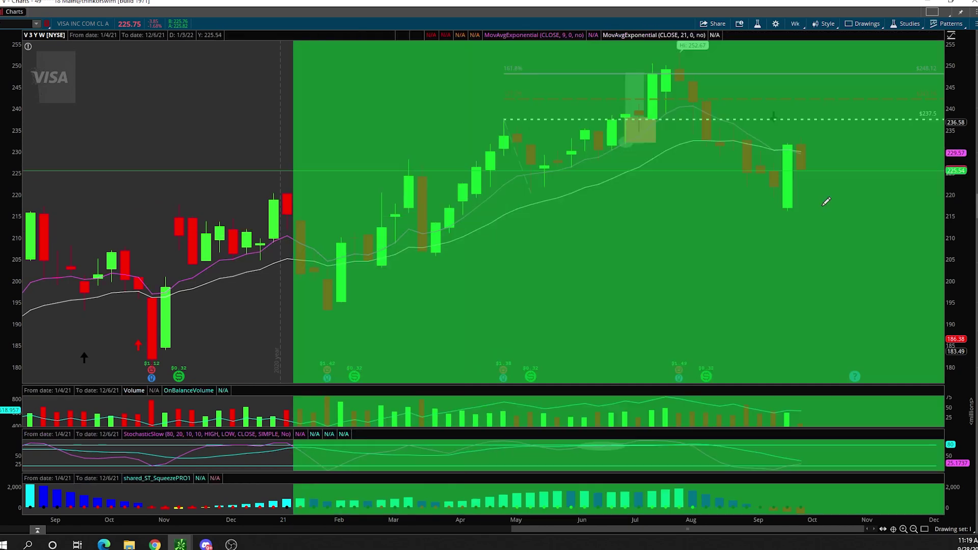
pyautogui.rightClick(546, 236)
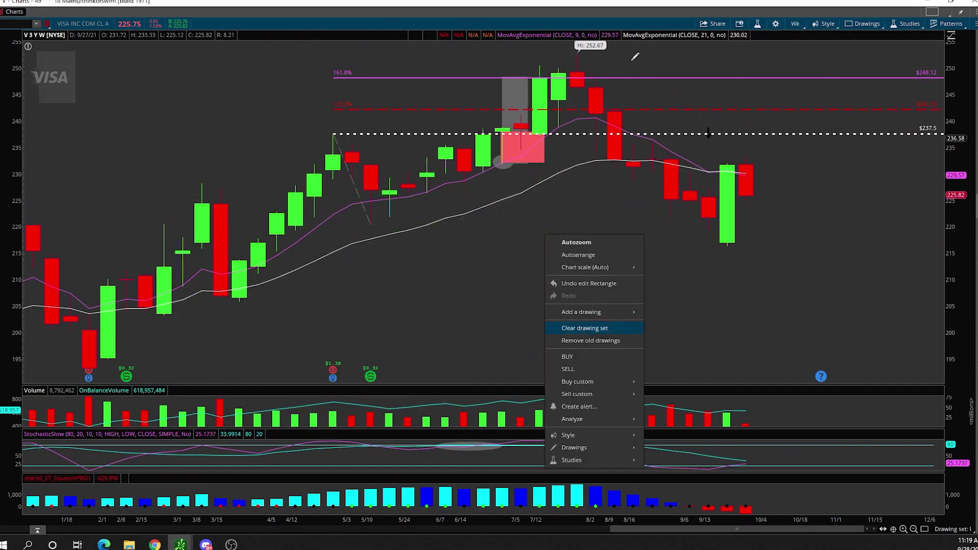
pyautogui.click(585, 328)
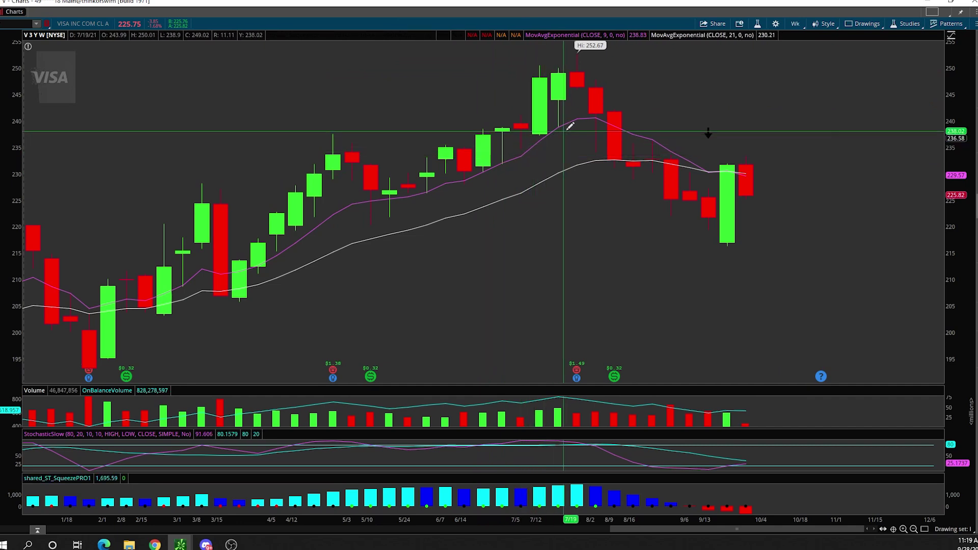
pyautogui.scroll(3, 570, 126)
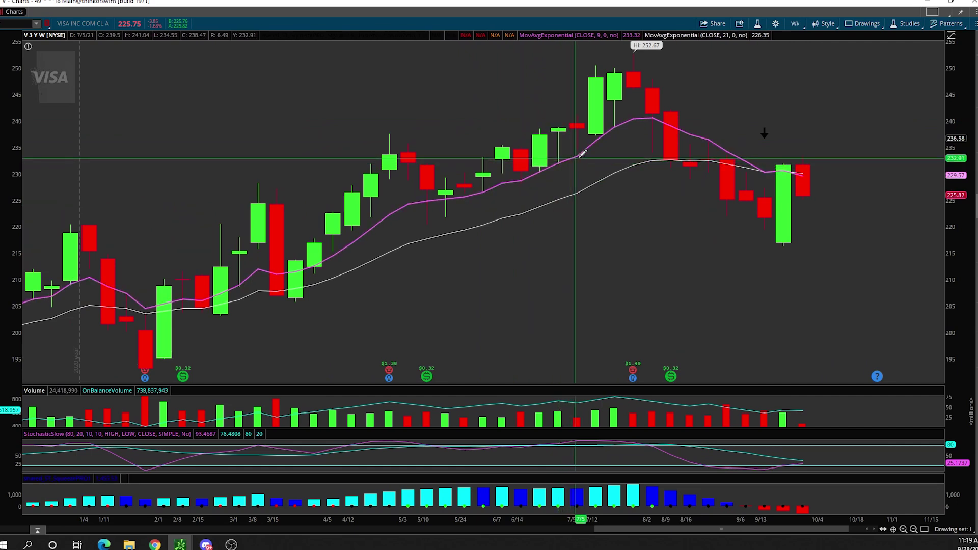
# Draw a fresh Fibonacci retracement from the 4/26 candle's high at 237.5 to the mid-May low near 220.
pyautogui.rightClick(617, 138)
pyautogui.click(641, 196)
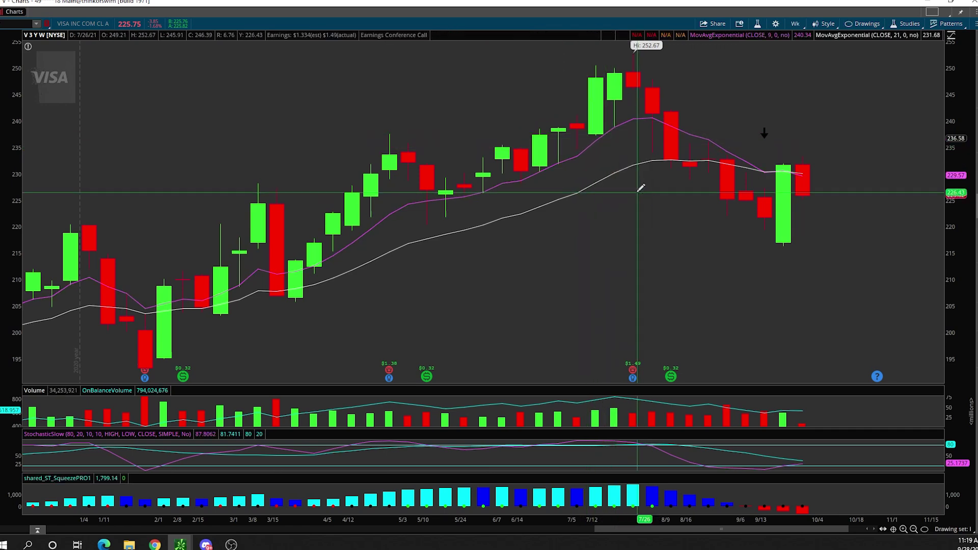
pyautogui.rightClick(418, 125)
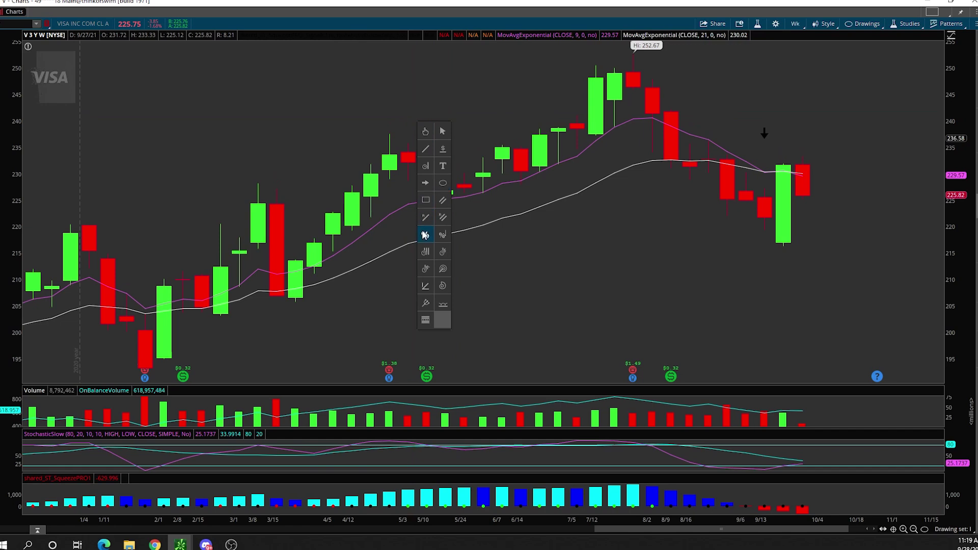
pyautogui.click(425, 235)
pyautogui.click(391, 134)
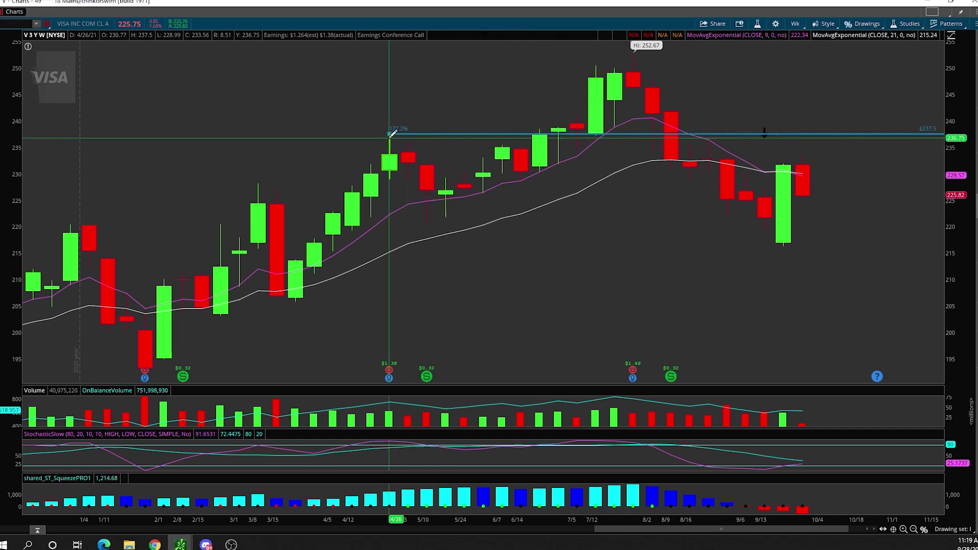
pyautogui.click(428, 222)
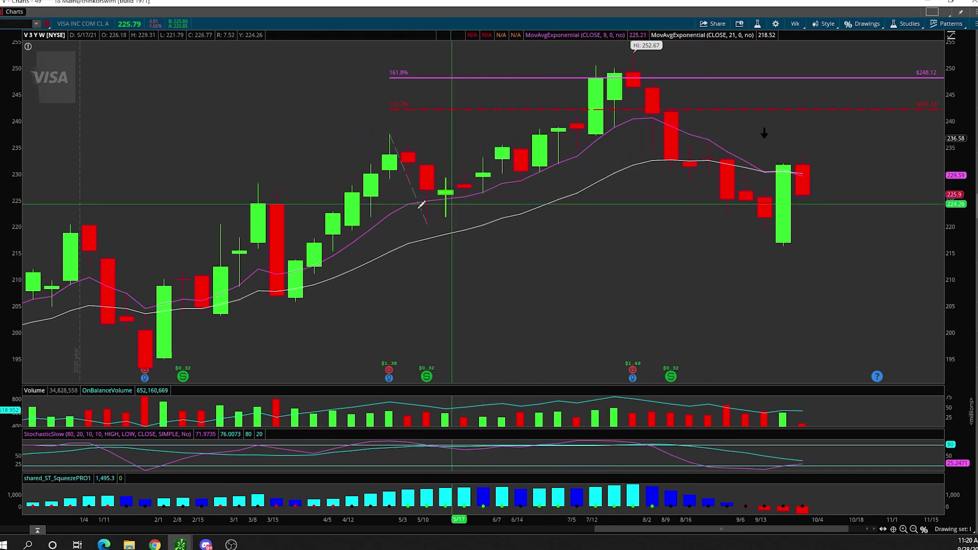
pyautogui.scroll(3, 424, 201)
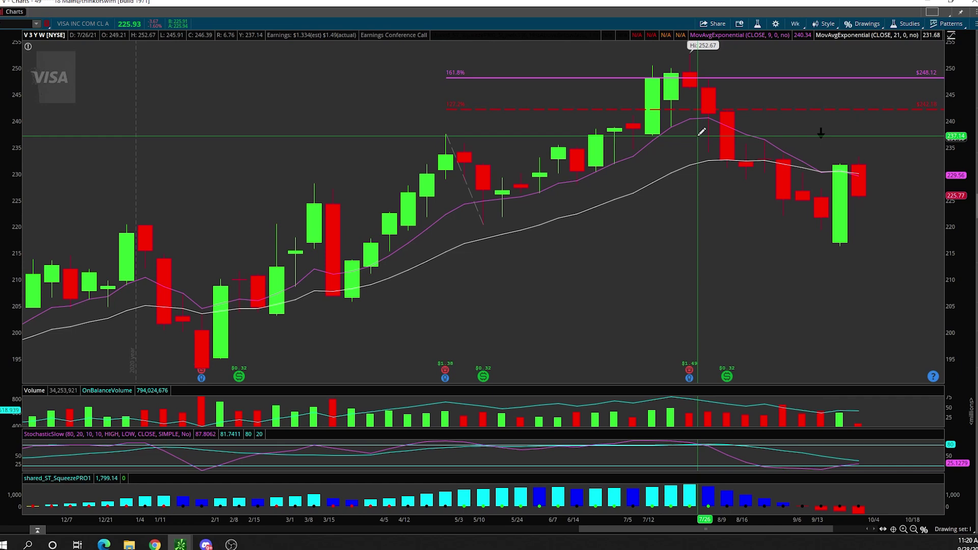
pyautogui.scroll(3, 703, 163)
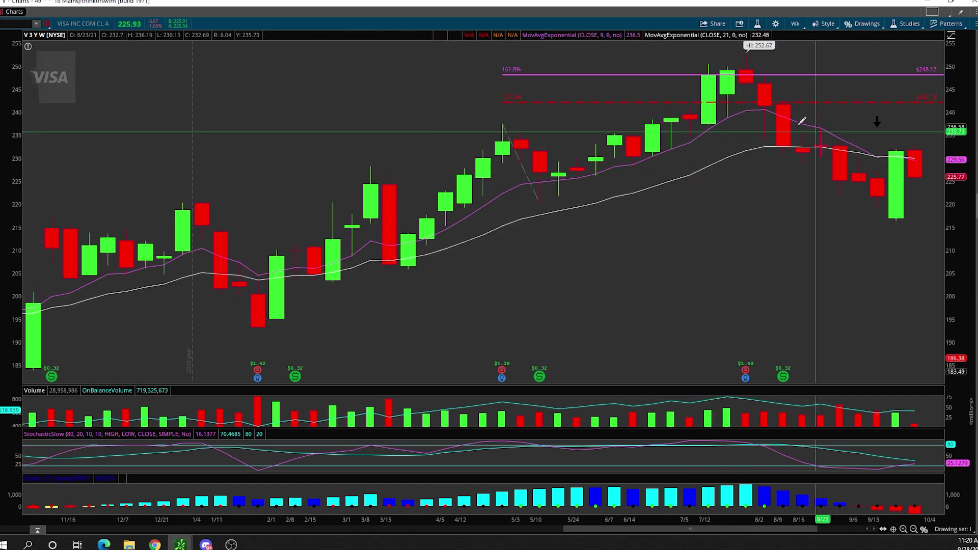